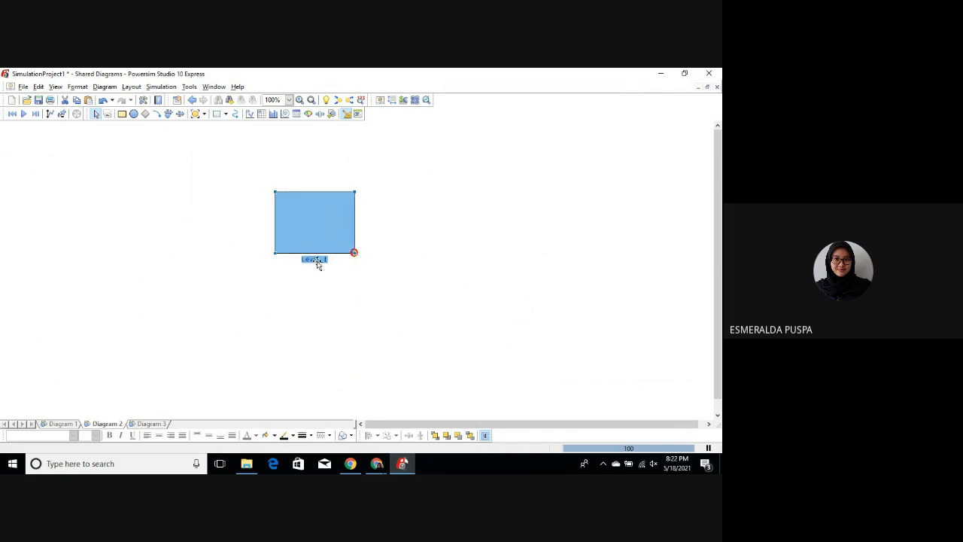
Step: Rename the level in the diagram as "Volume Sampah TPS"
click(316, 260)
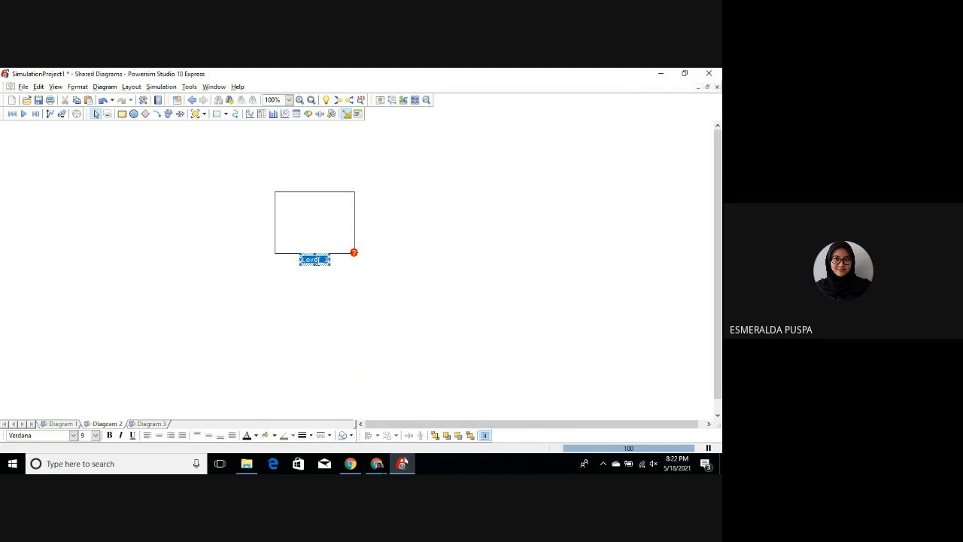
key(BackSpace)
text(Vol)
text(u)
text(me D)
text(ap)
key(BackSpace)
text(mpah TPS)
click(332, 300)
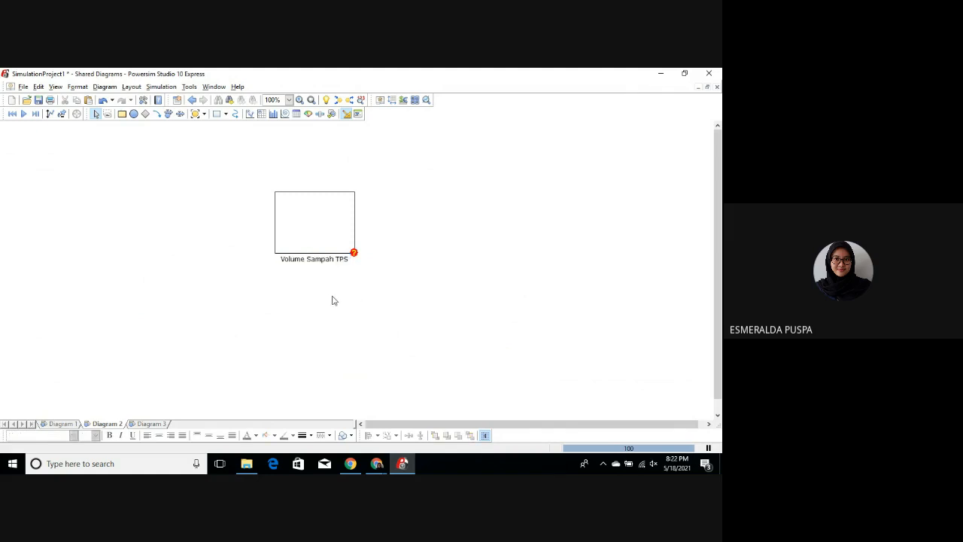
Step: Create a flow with rate from empty space into the Volume Sampah TPS level and name its rate "Laju Kelahiran"
click(169, 113)
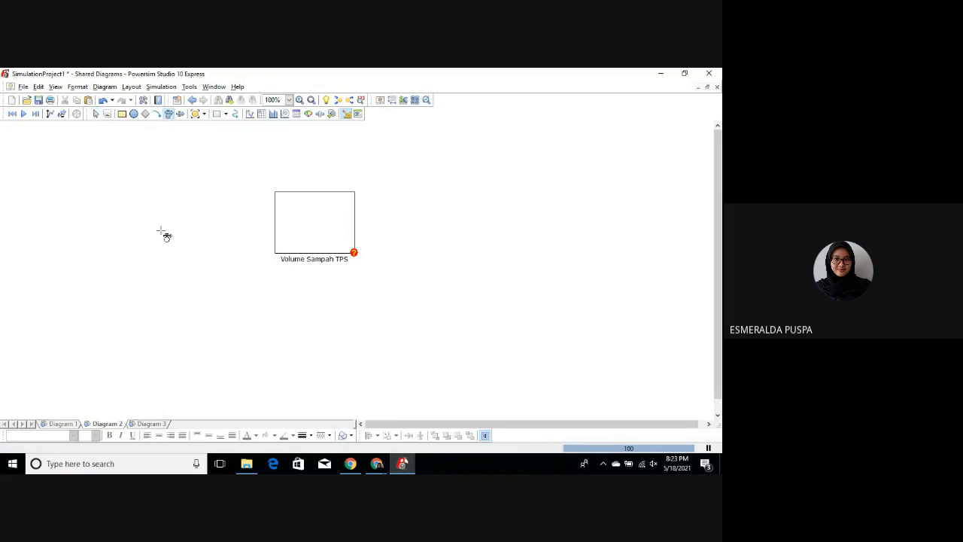
drag(155, 224, 279, 221)
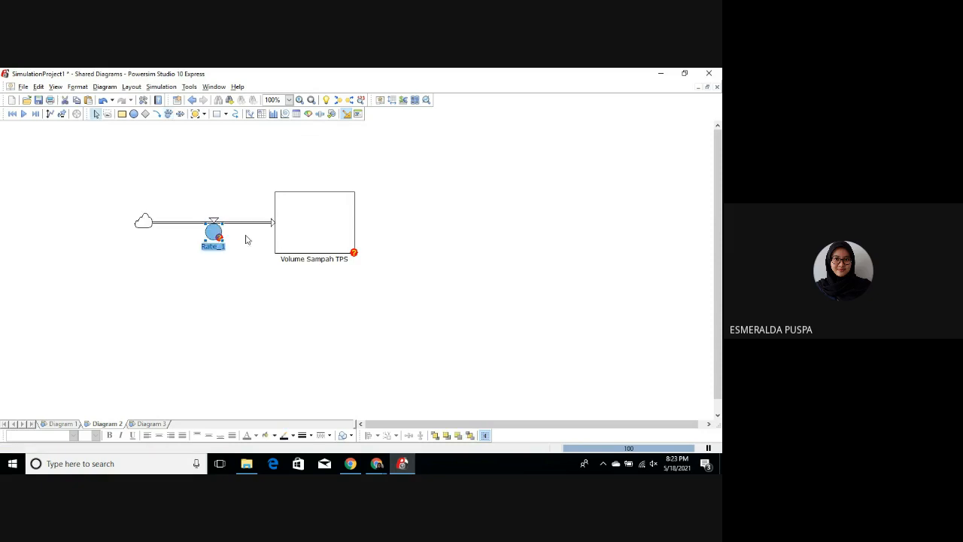
click(217, 247)
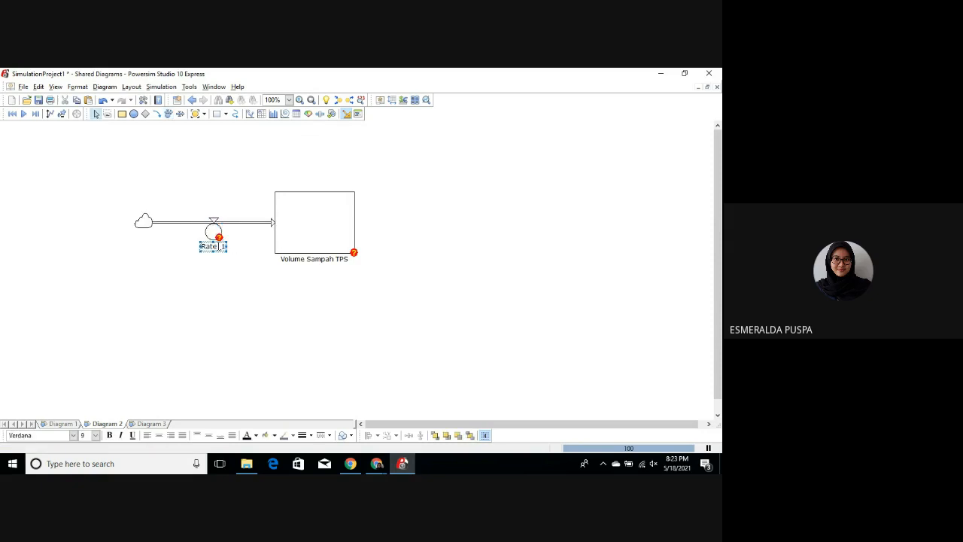
double_click(213, 247)
key(BackSpace)
text(Laju Kelahiran)
click(246, 275)
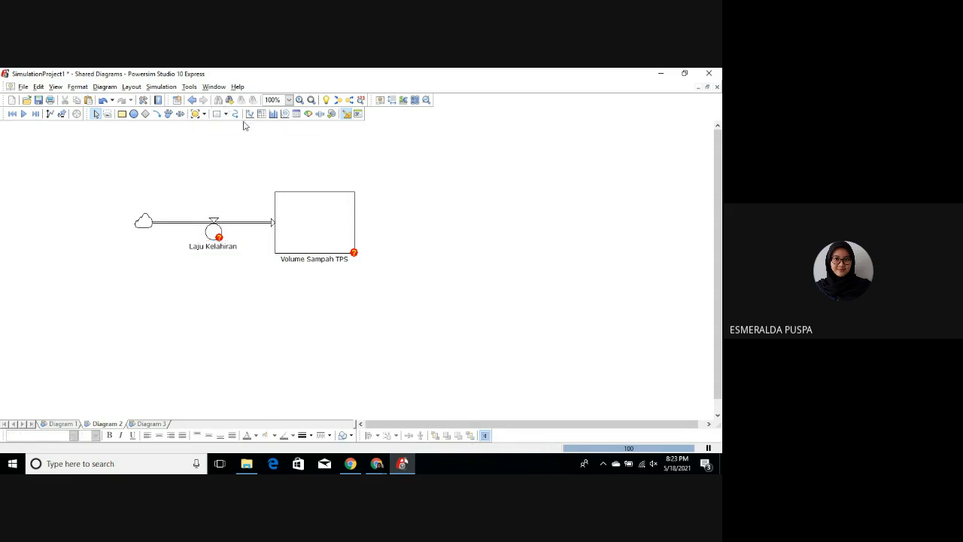
Step: Create a flow with rate out of the Volume Sampah TPS level into empty space and name its rate "Laju Kematian"
click(167, 114)
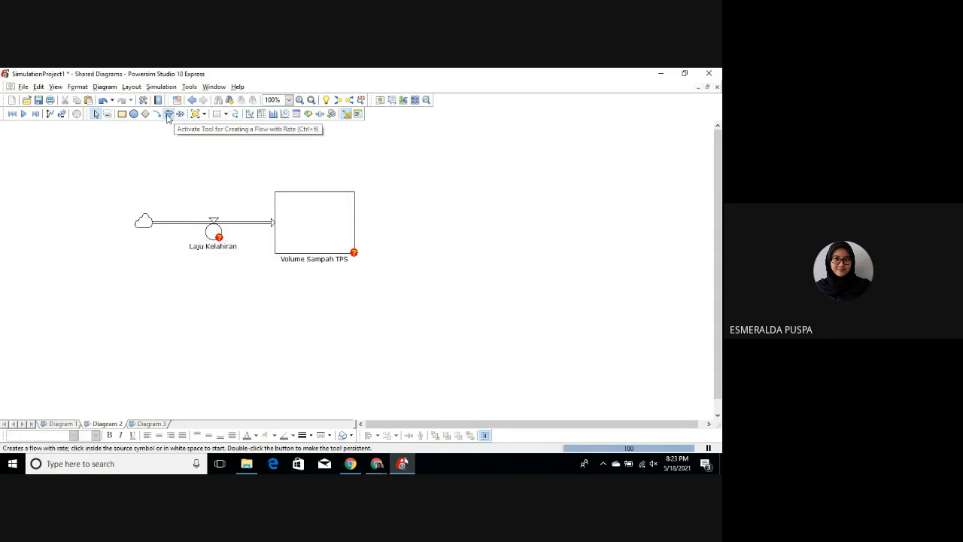
click(355, 222)
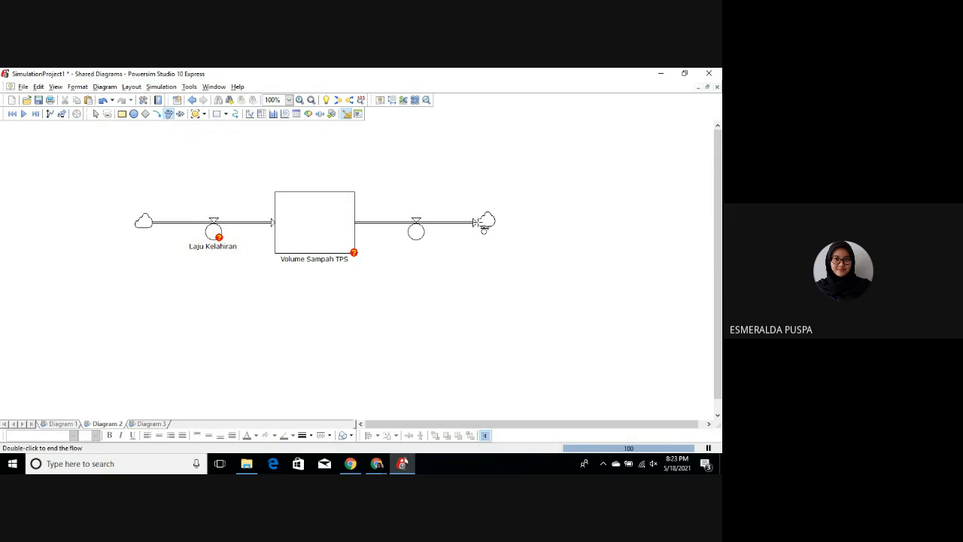
double_click(483, 222)
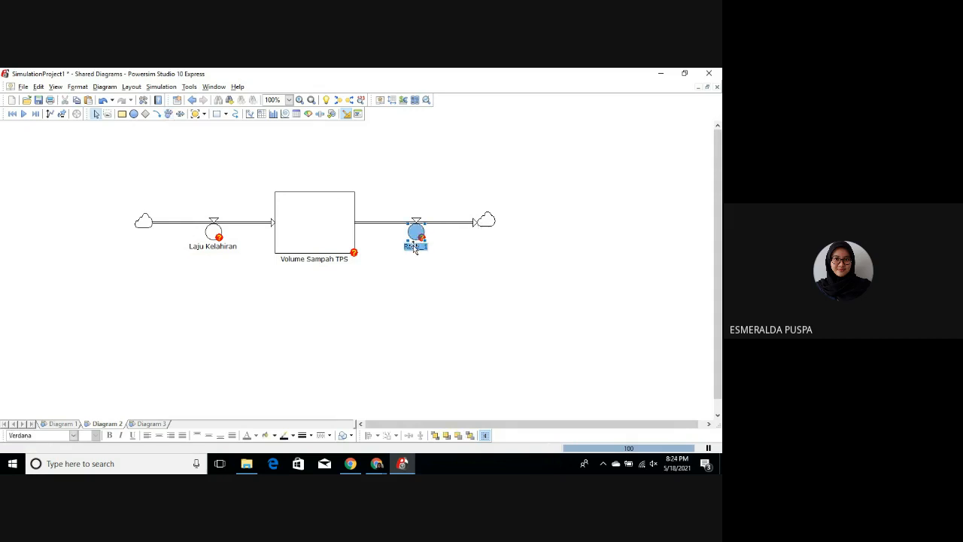
text(Laju)
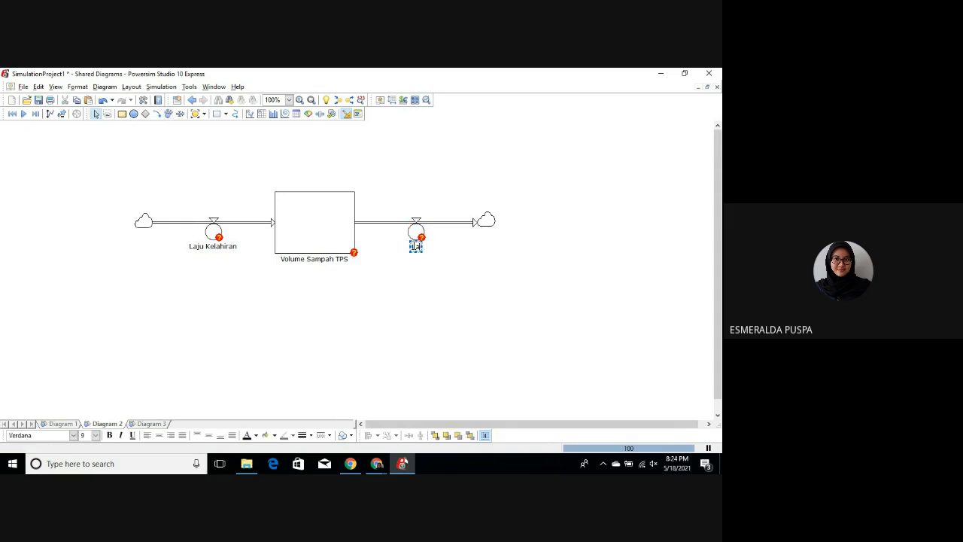
text( Kematian)
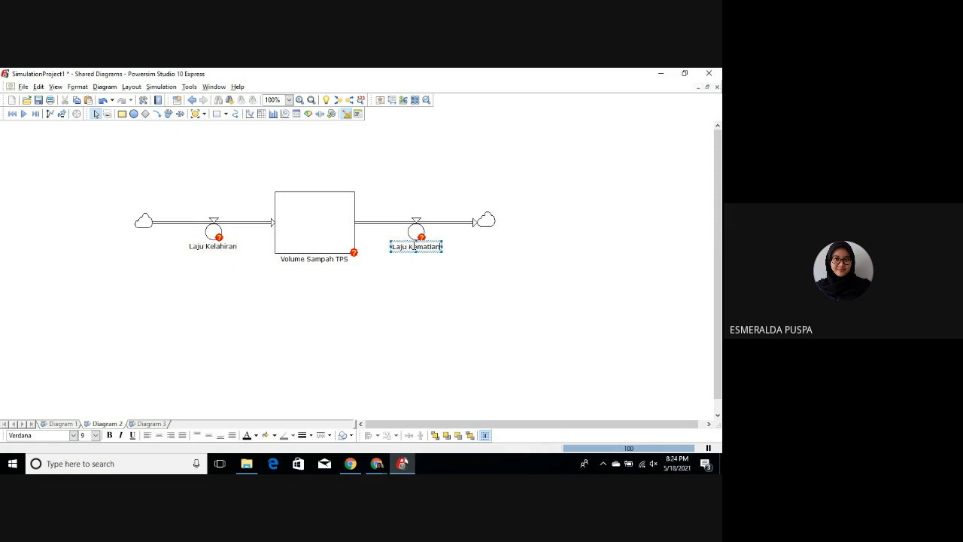
click(453, 268)
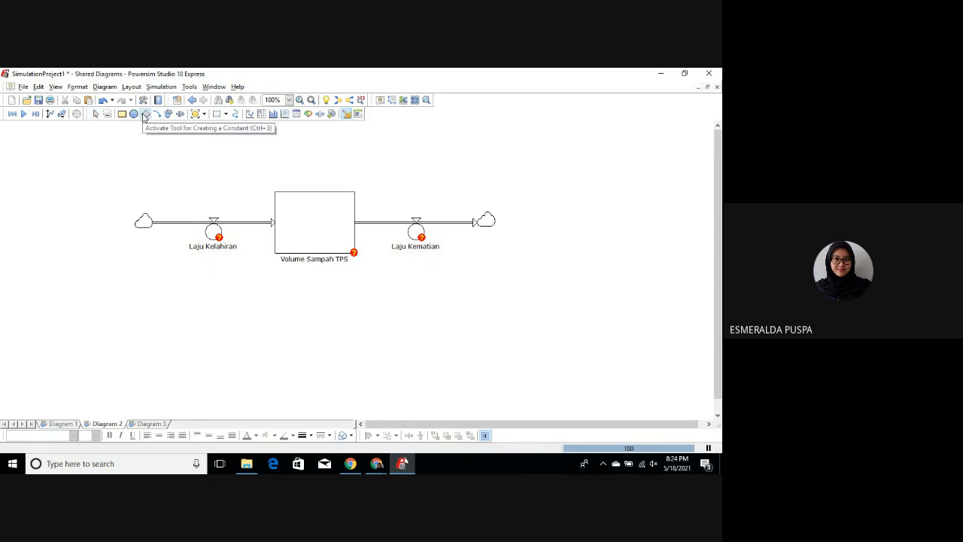
Step: Add a constant above the inflow's source cloud, name it "Fraksi Kelahiran" and shift it slightly down
click(146, 114)
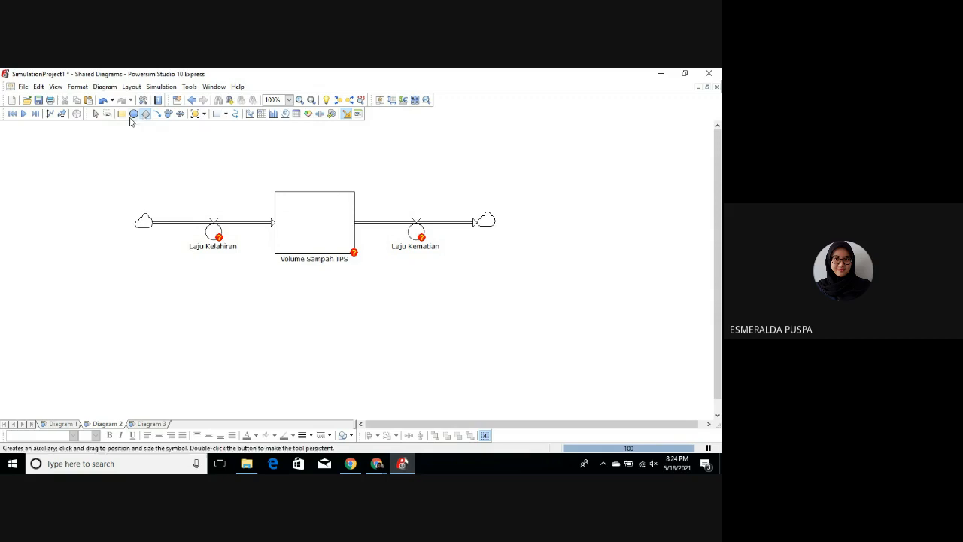
mouse_move(107, 139)
mouse_down()
mouse_move(133, 160)
mouse_move(132, 173)
mouse_up()
double_click(104, 185)
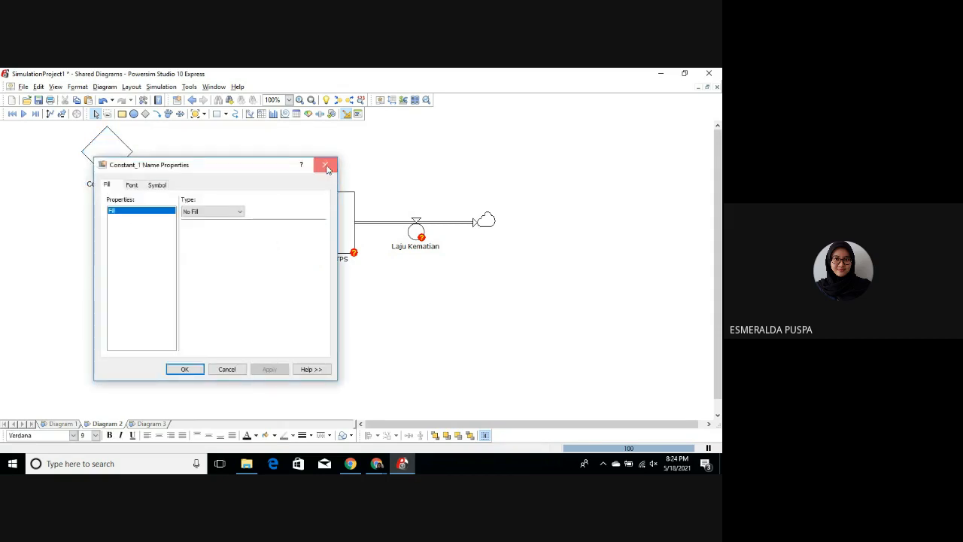
click(322, 165)
click(107, 184)
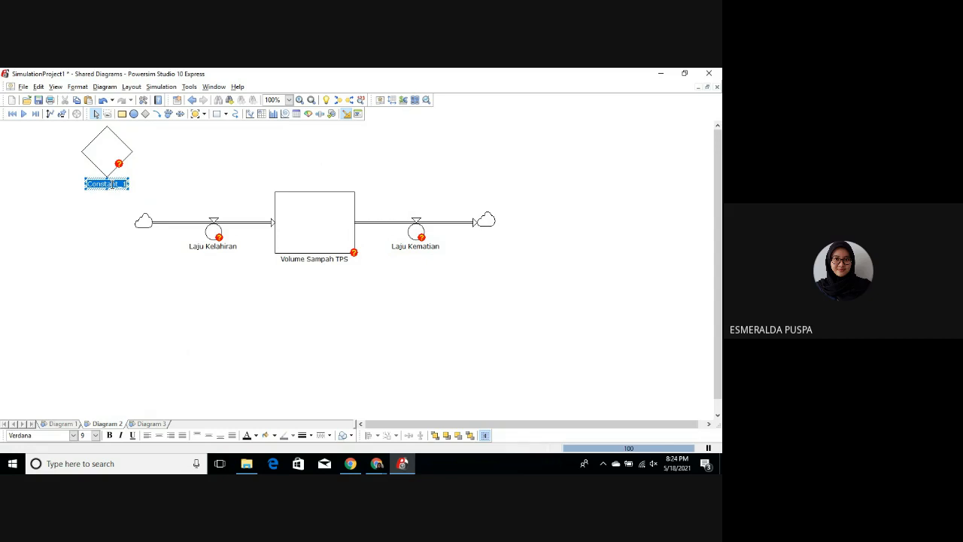
text(Fraksi)
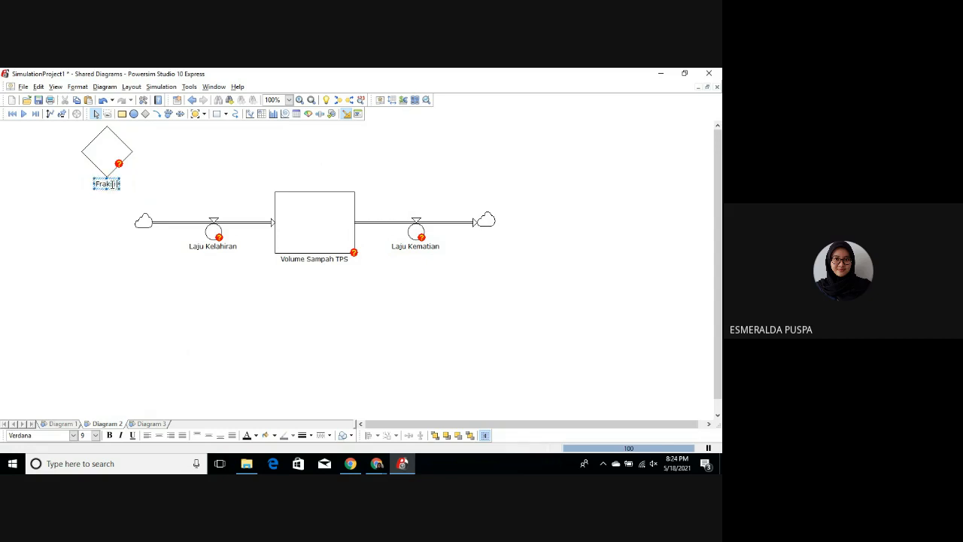
text( Kelahiran)
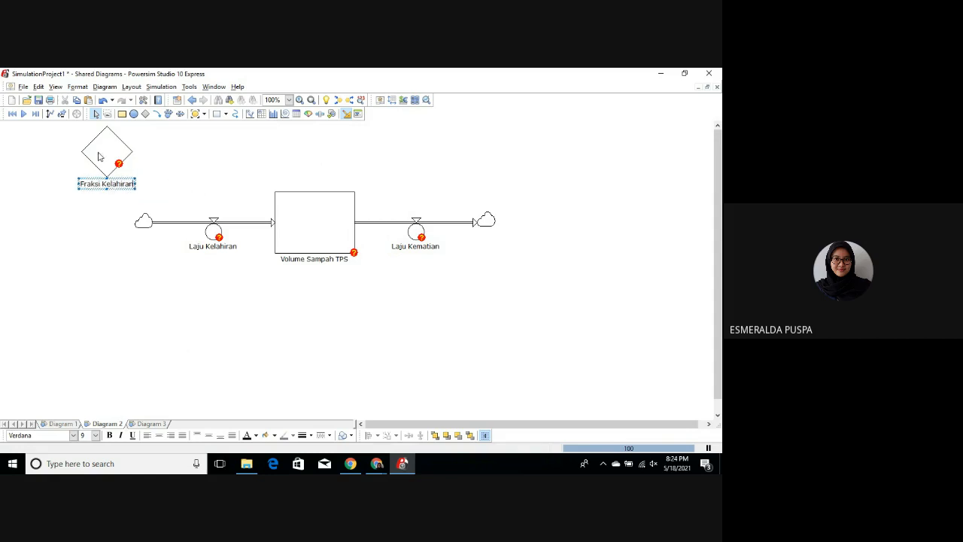
click(98, 156)
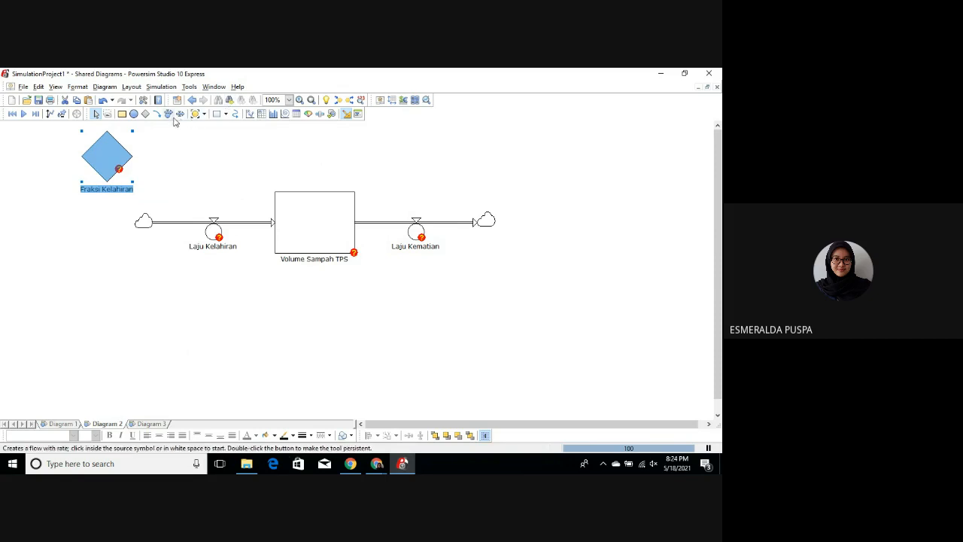
Step: Add a second constant above the outflow's end cloud and name it "Fraksi Kematian"
click(145, 114)
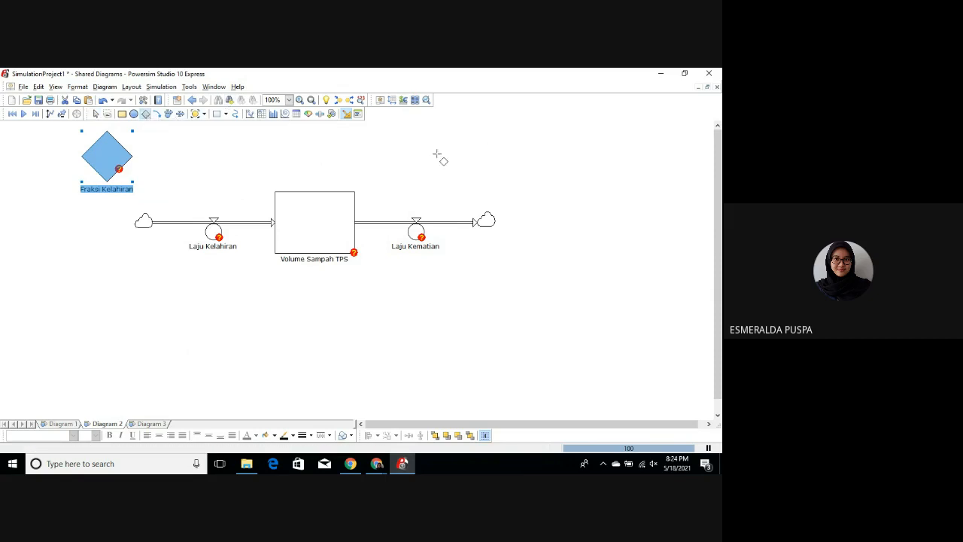
drag(468, 148, 483, 174)
click(468, 182)
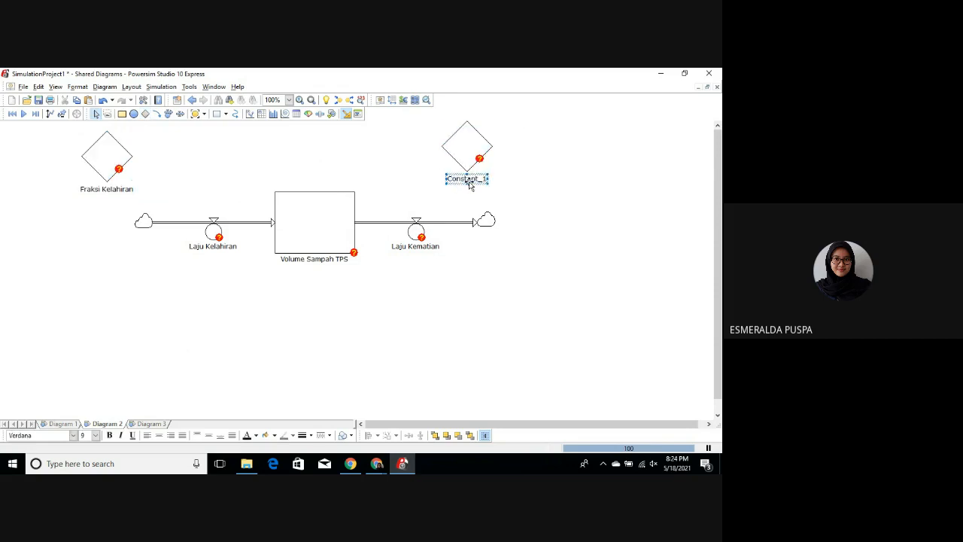
double_click(467, 180)
key(BackSpace)
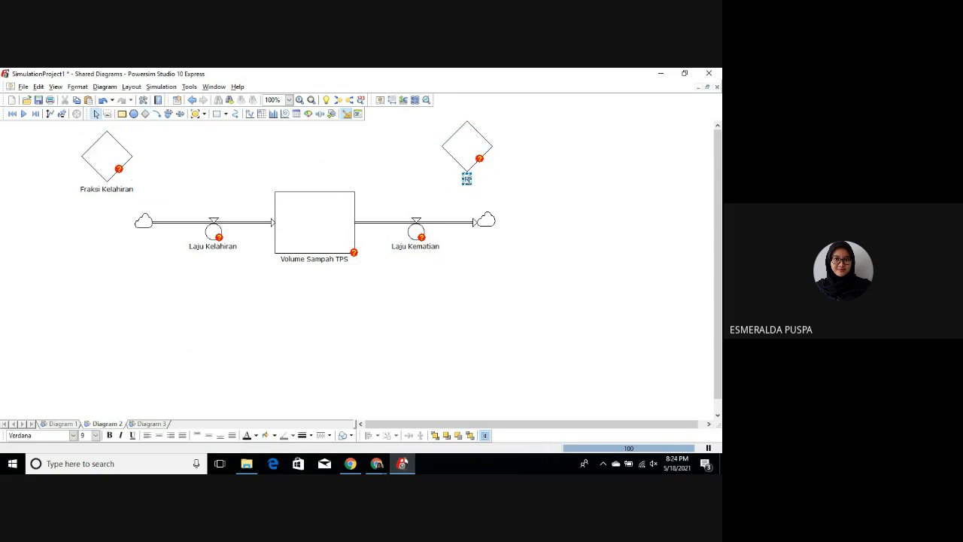
text(Fraksi Kematian)
Step: Move the Fraksi Kematian constant slightly down and to the right, level with the Fraksi Kelahiran constant
click(461, 164)
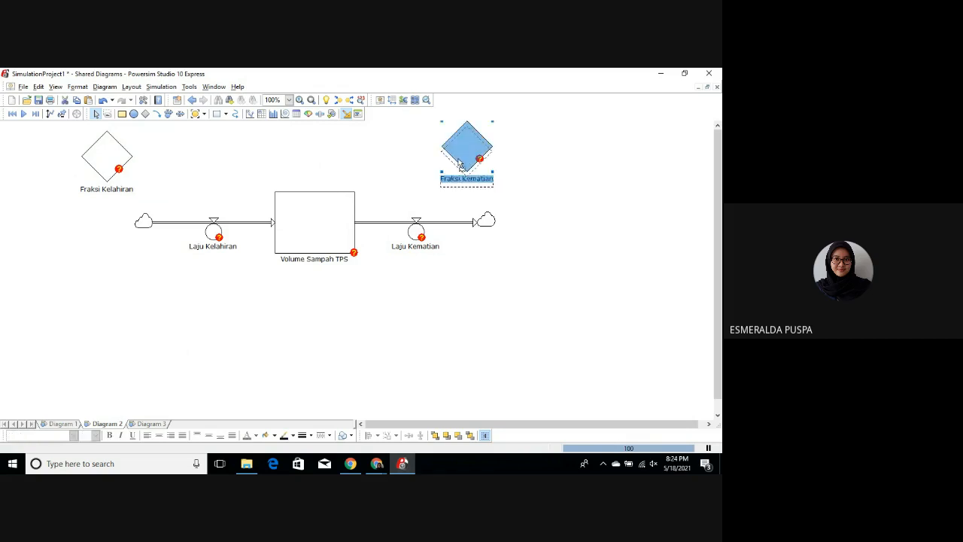
click(368, 168)
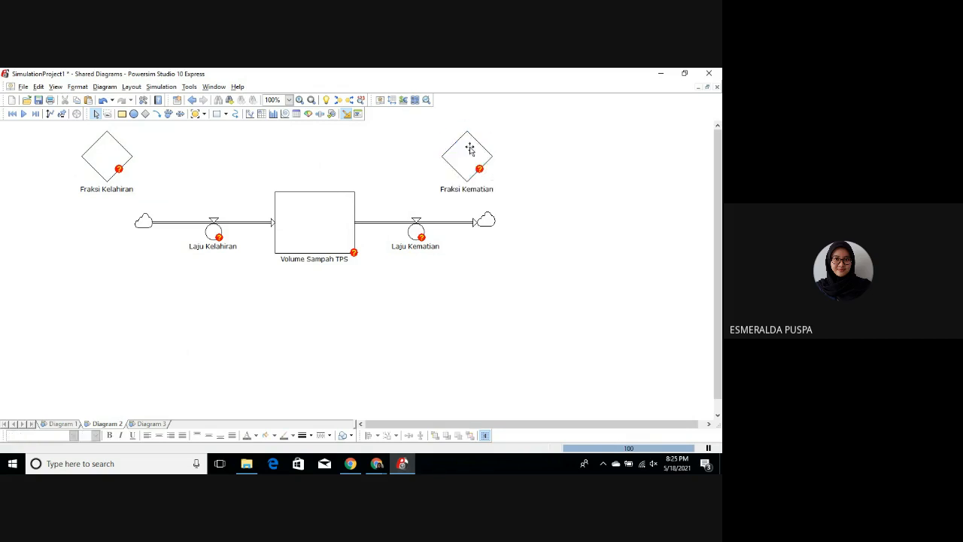
drag(469, 149, 475, 149)
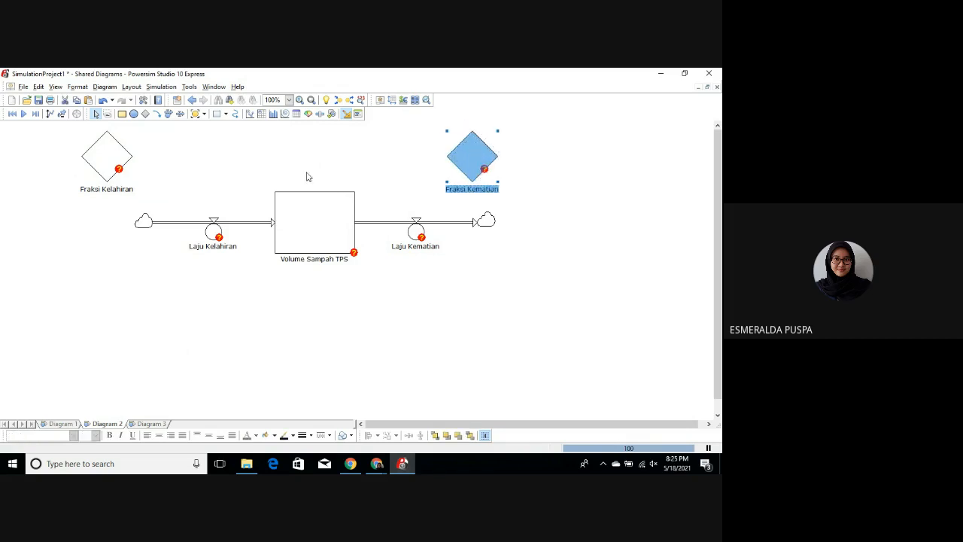
click(200, 205)
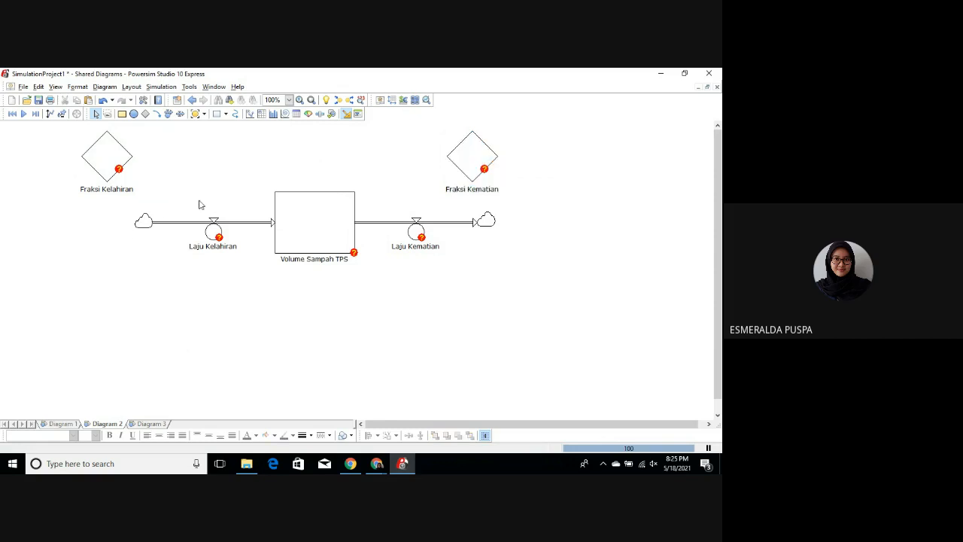
Step: Link the Fraksi Kelahiran constant to the Laju Kelahiran rate
click(157, 113)
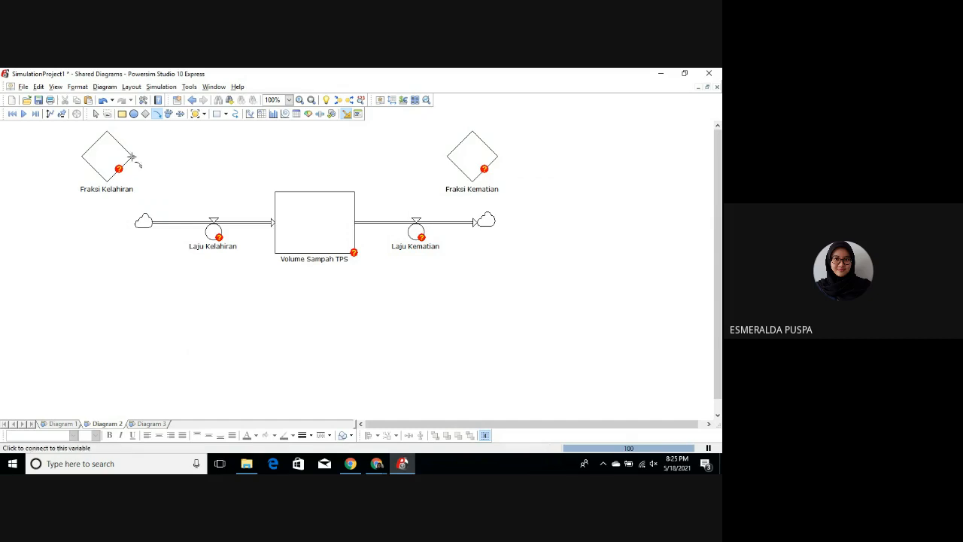
click(131, 157)
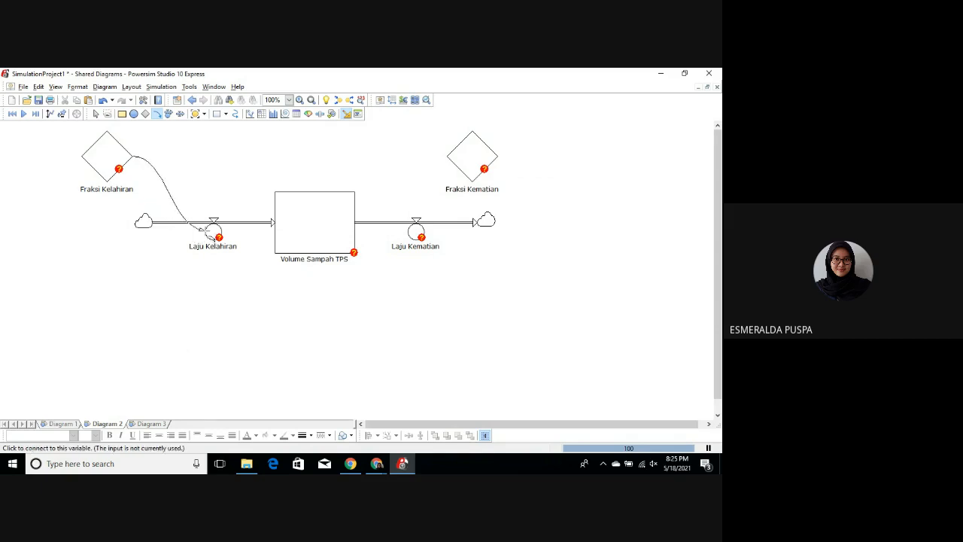
click(204, 229)
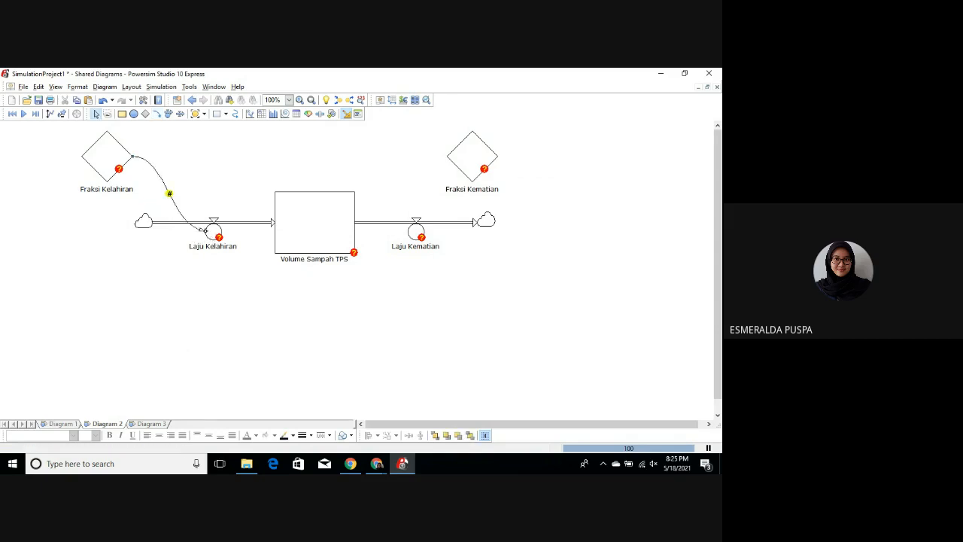
Step: Try a link from the Fraksi Kematian constant to the Laju Kematian rate and delete it
click(157, 113)
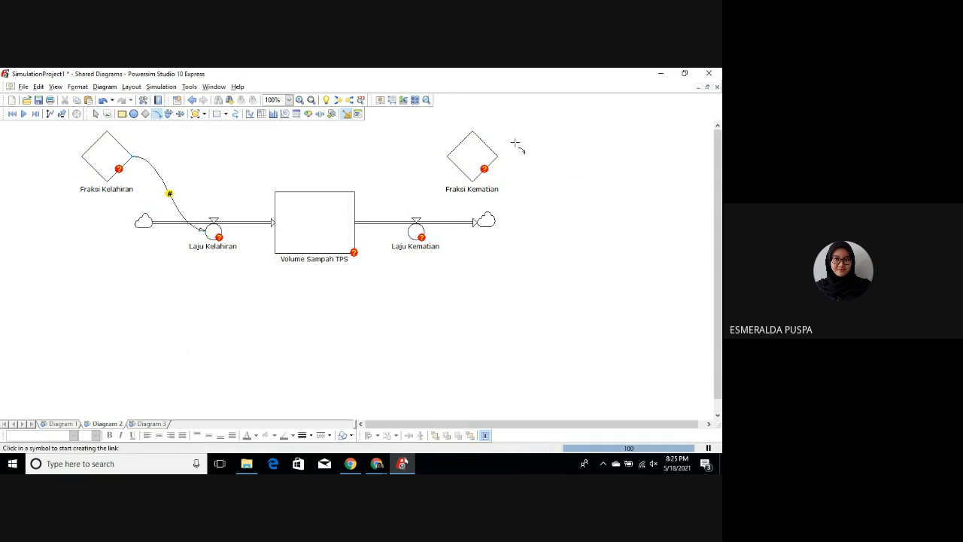
click(447, 156)
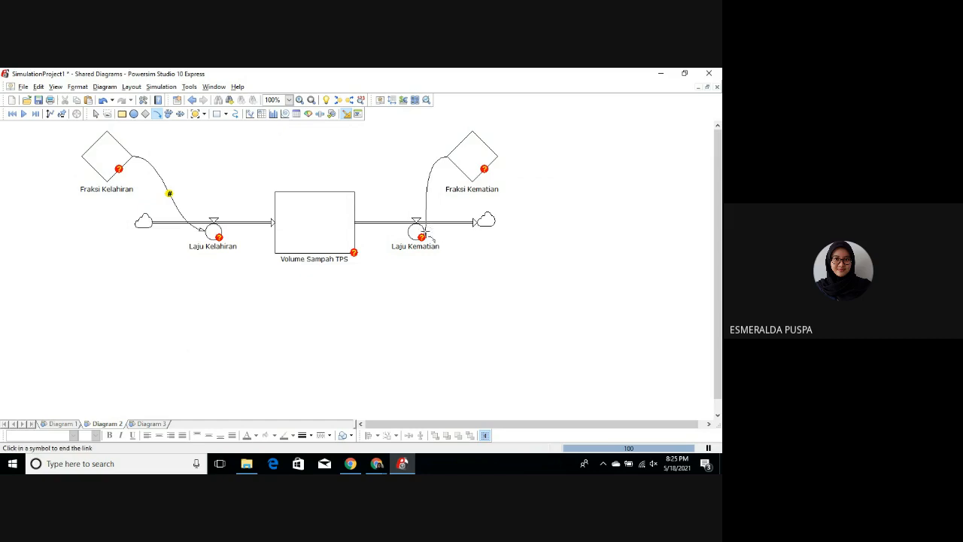
click(421, 228)
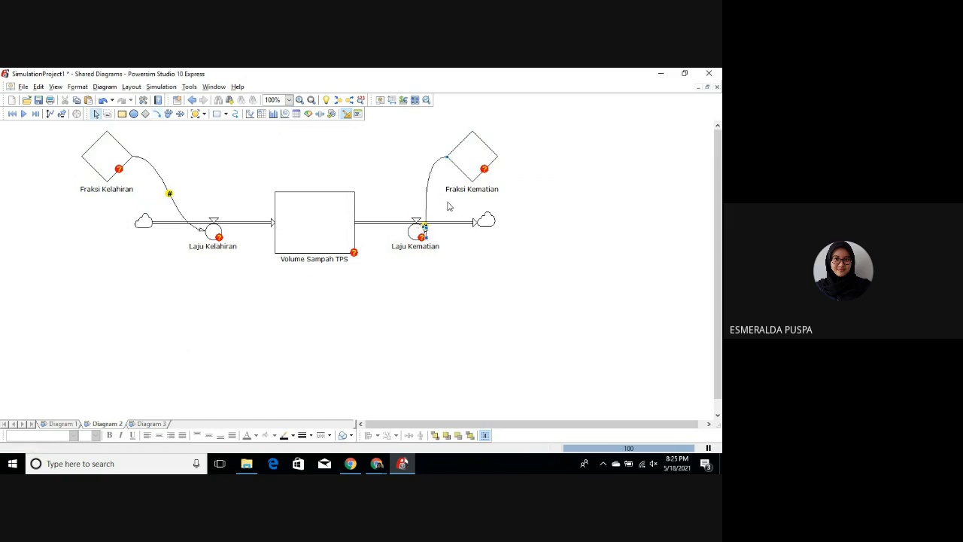
key(Delete)
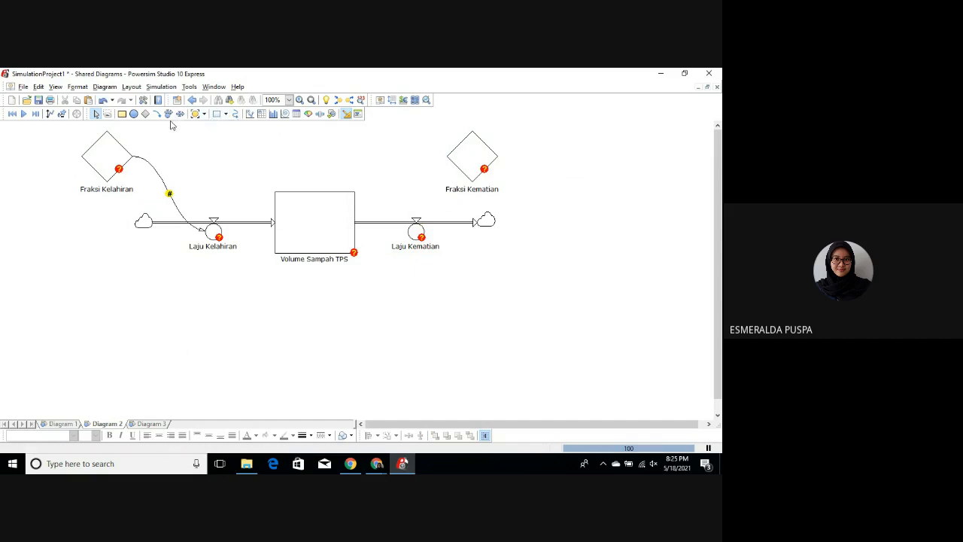
Step: Link the Fraksi Kematian constant to the Laju Kematian rate and move the constant slightly to the right
click(159, 117)
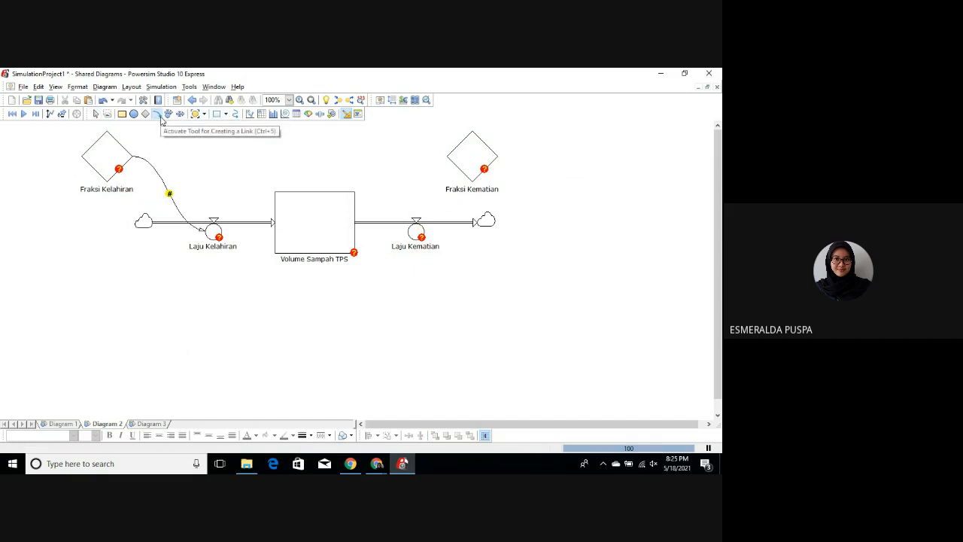
click(447, 156)
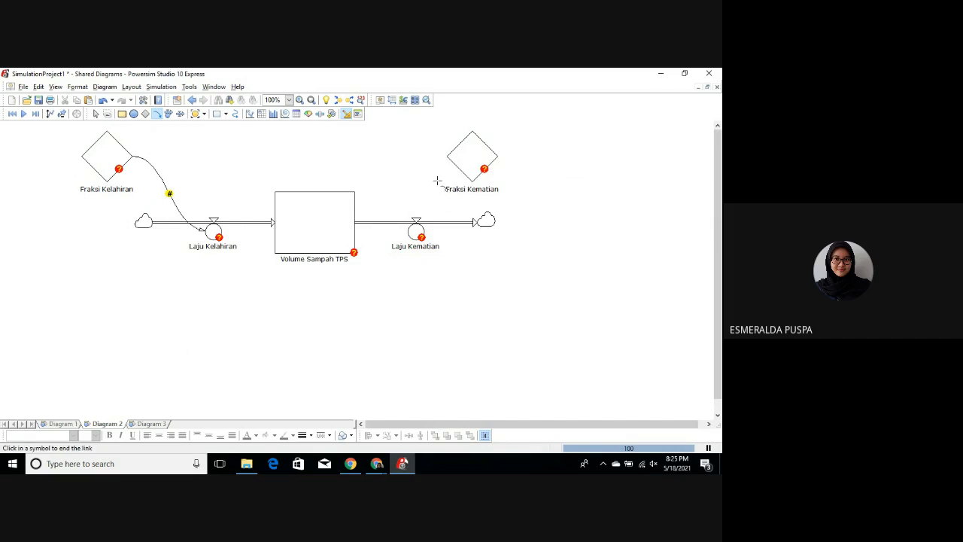
click(429, 238)
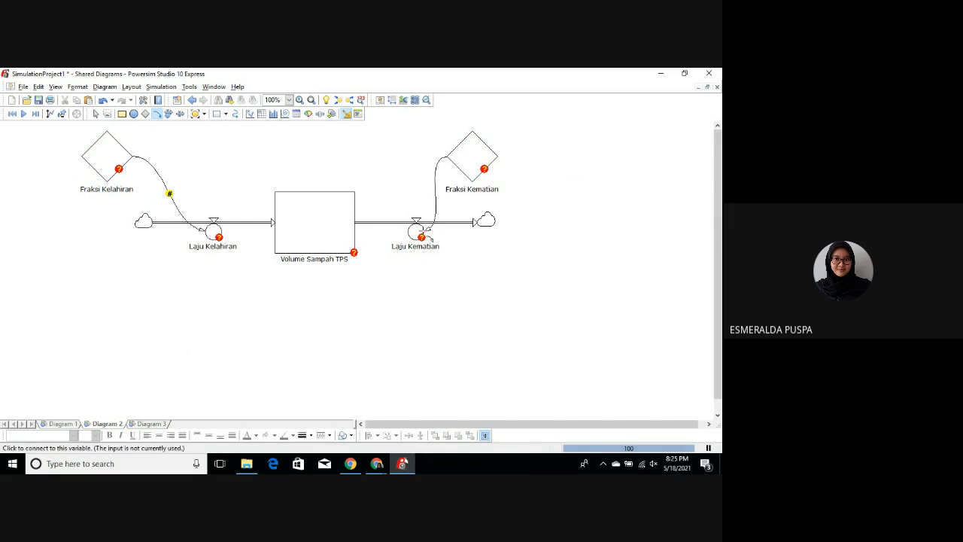
drag(471, 146, 482, 146)
click(217, 155)
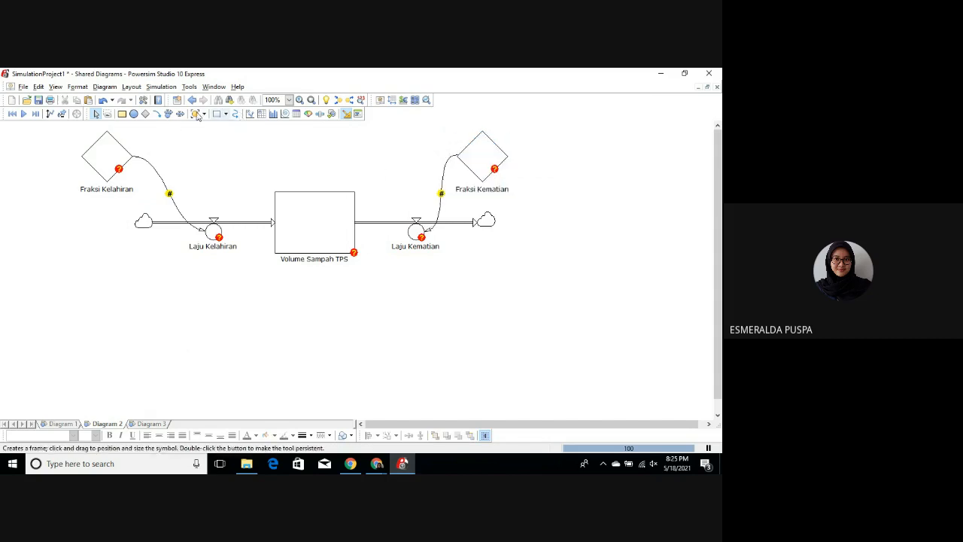
Step: Link the Volume Sampah TPS level to both the Laju Kelahiran and Laju Kematian rates
click(155, 113)
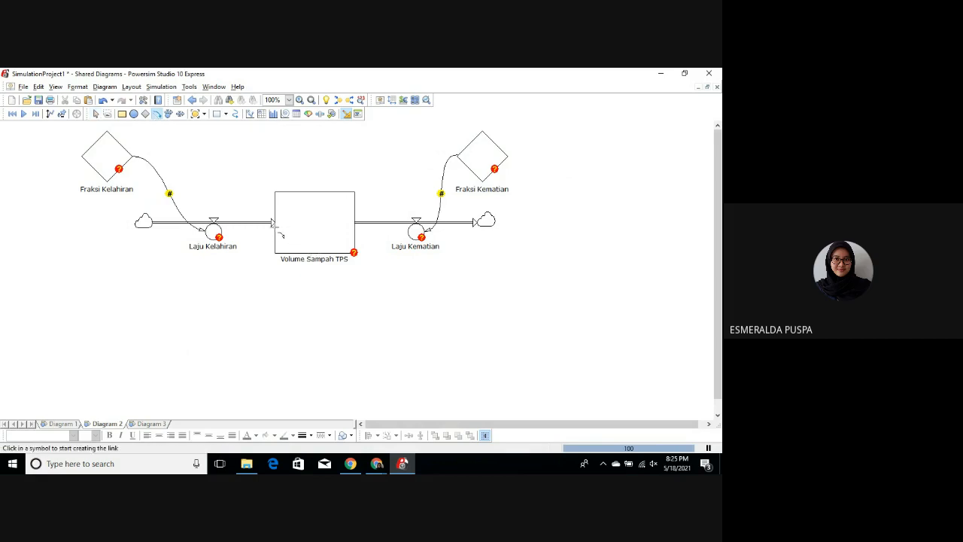
click(273, 222)
click(228, 238)
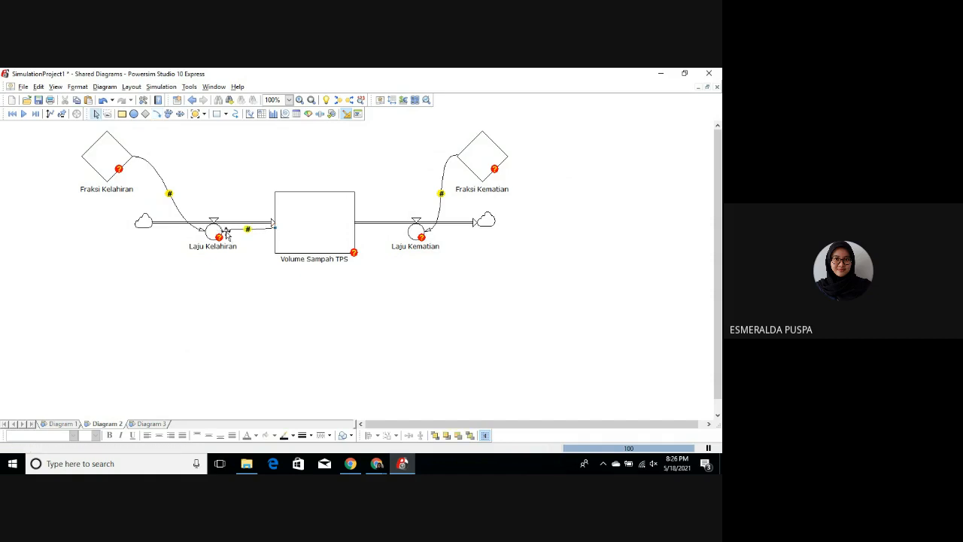
click(157, 113)
click(352, 227)
click(410, 233)
click(378, 186)
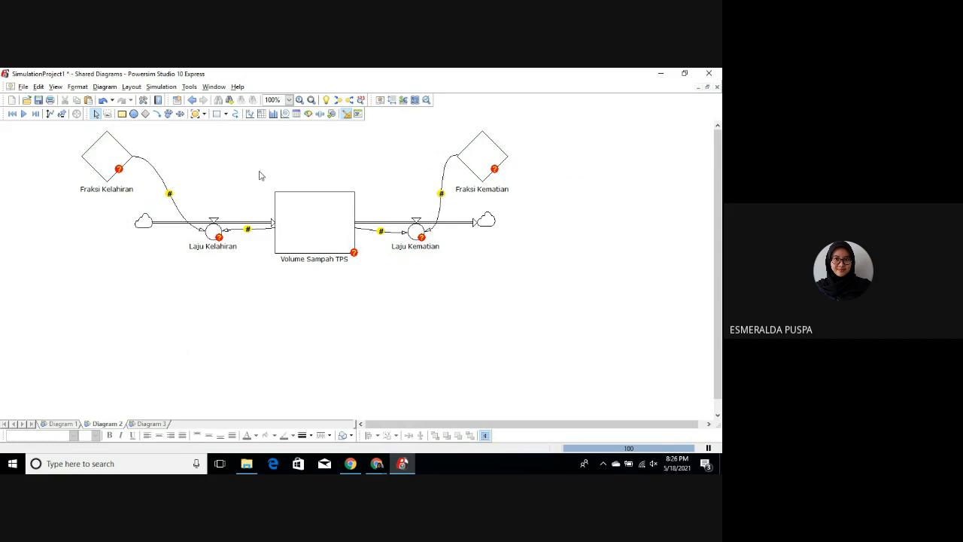
Step: Define the Fraksi Kelahiran constant as 10 with the unit % (Percent)
click(110, 165)
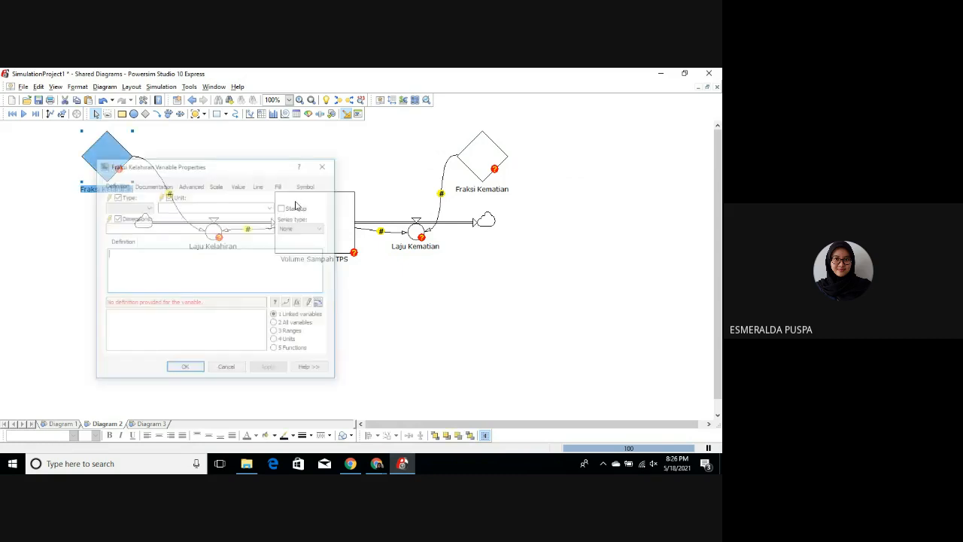
click(171, 255)
text(10)
click(272, 208)
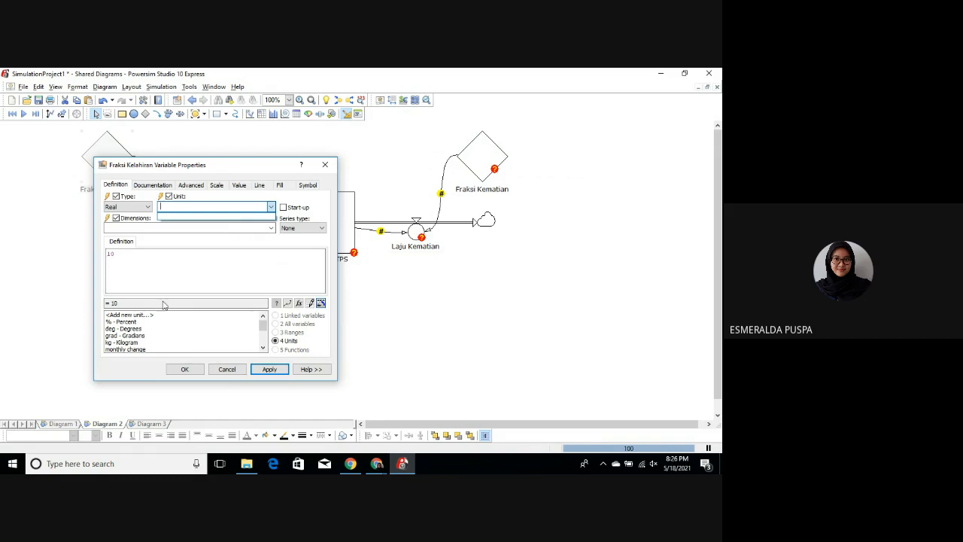
click(123, 323)
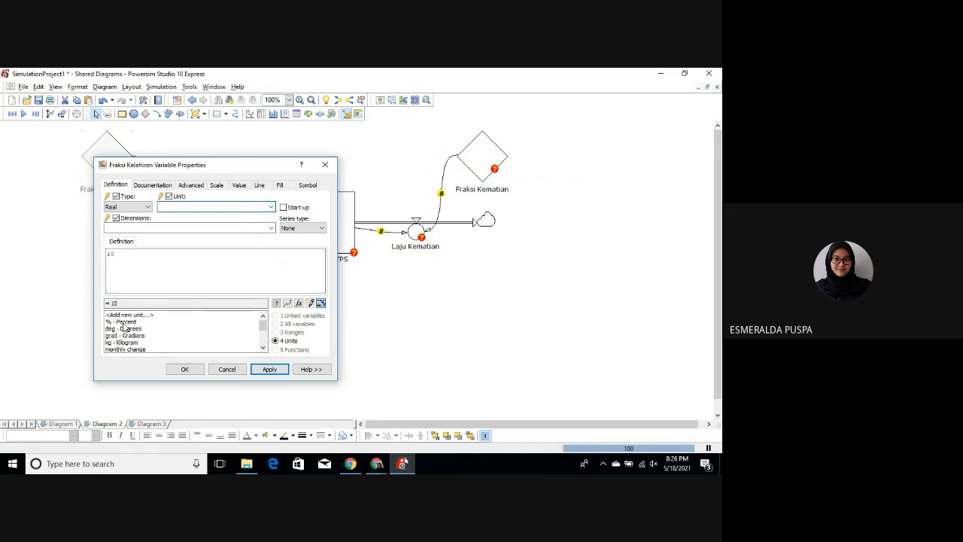
click(123, 324)
double_click(123, 323)
click(269, 370)
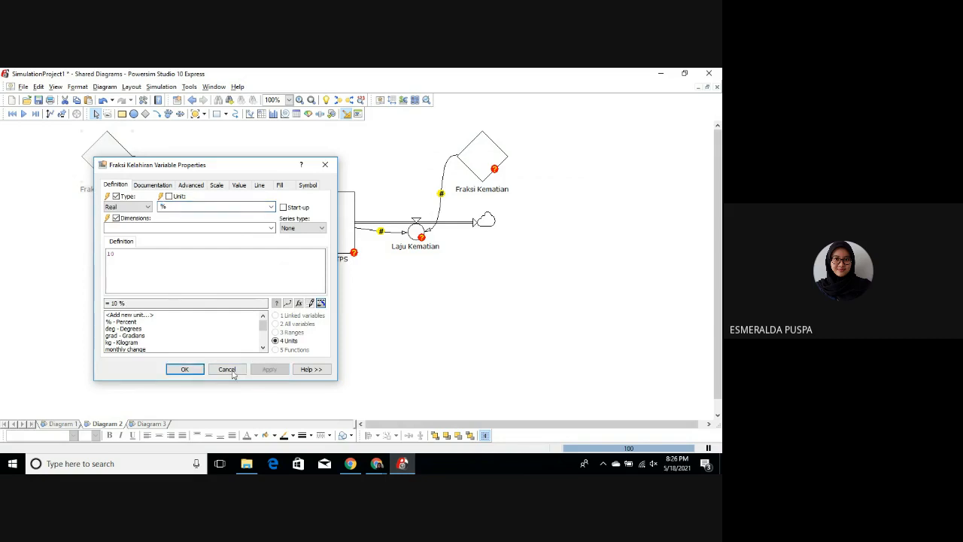
click(186, 368)
Step: Define the Fraksi Kematian constant as 10 with the unit %
click(481, 165)
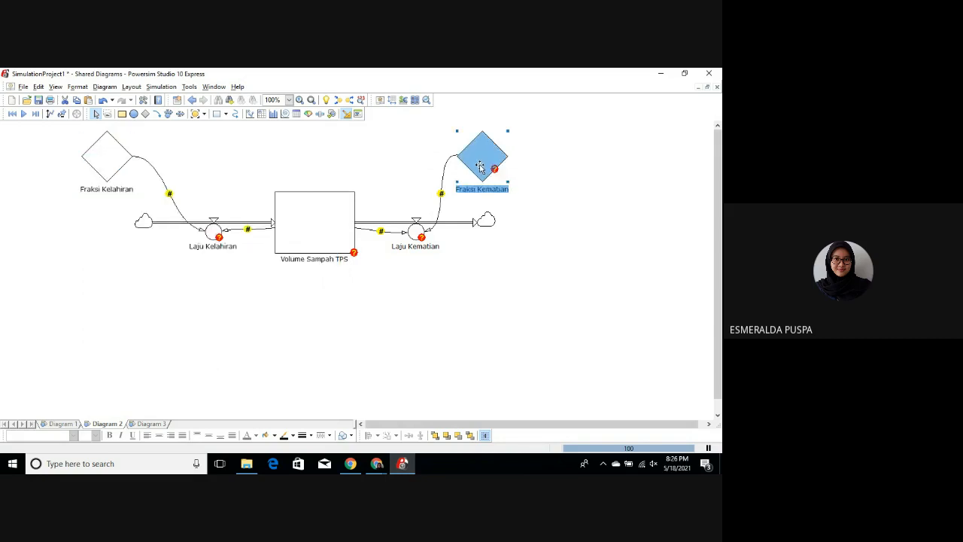
double_click(480, 166)
text(10)
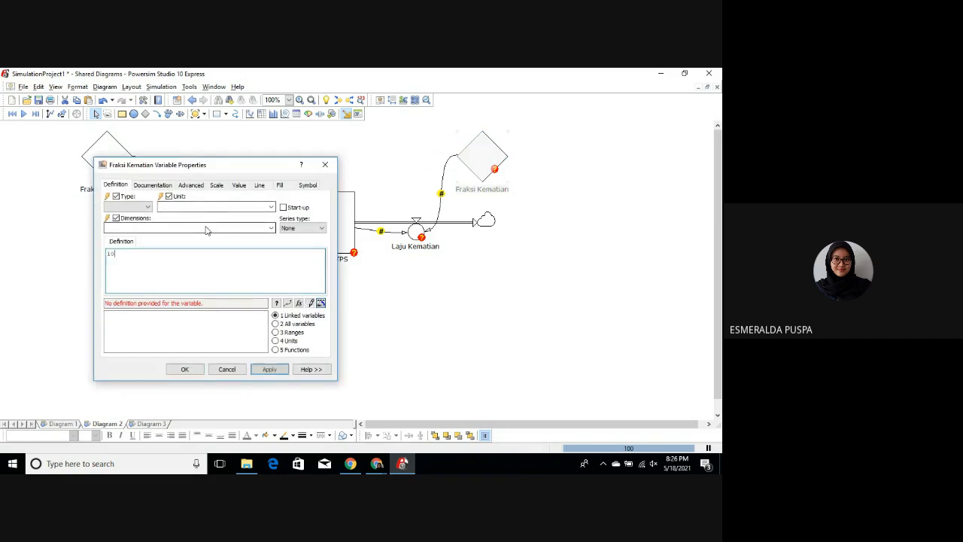
click(272, 209)
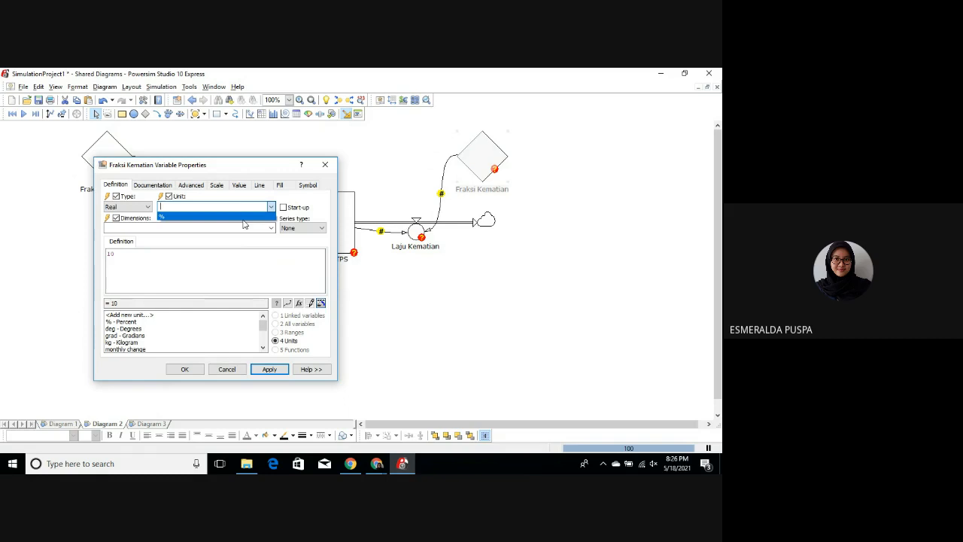
click(242, 219)
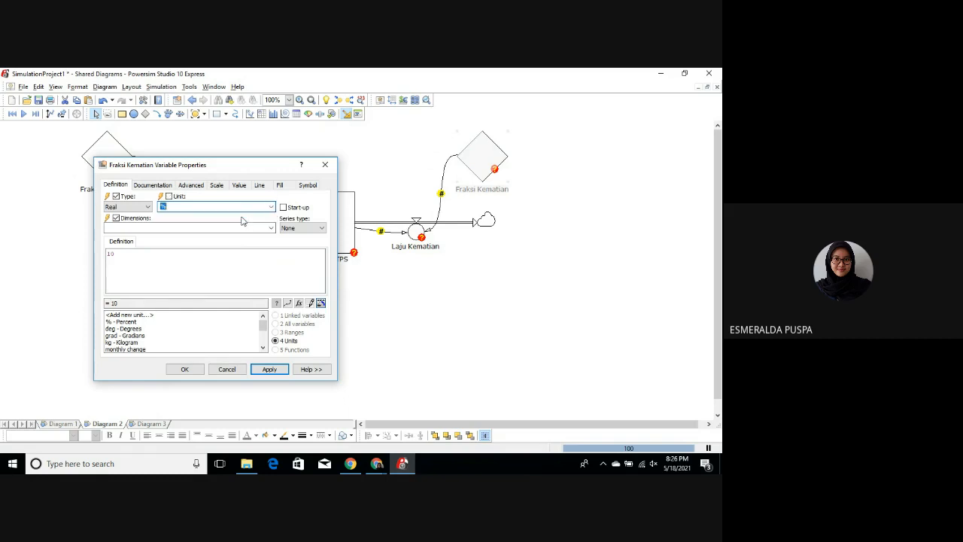
click(269, 369)
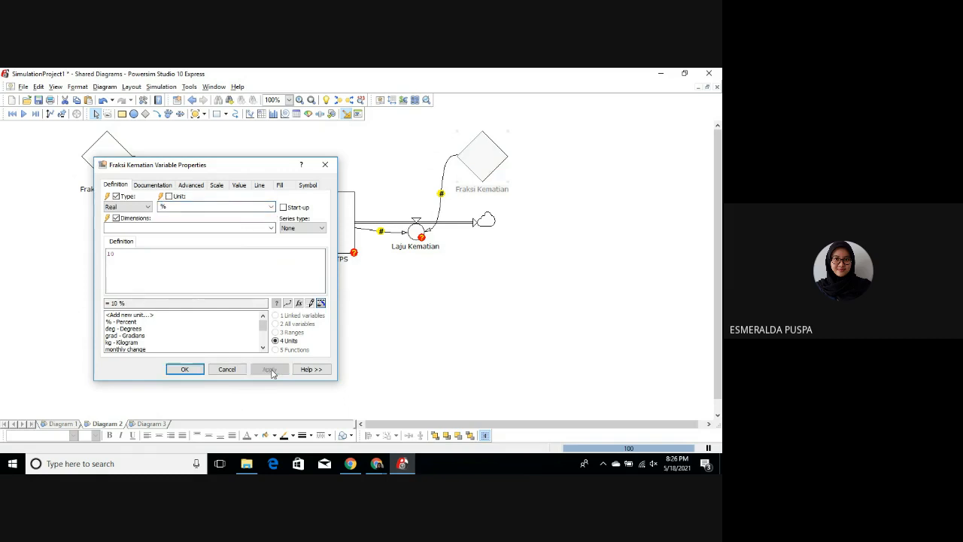
click(201, 370)
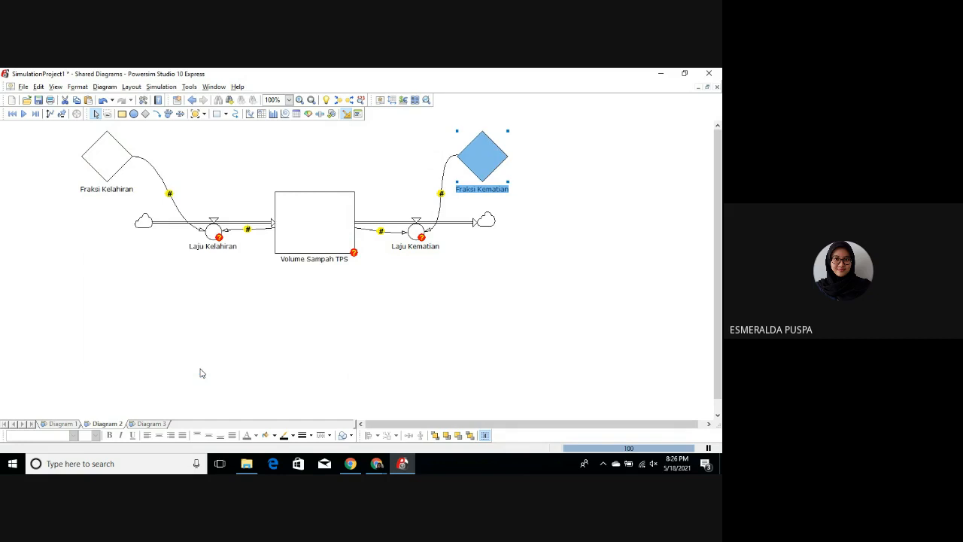
click(528, 270)
Step: Define the Laju Kelahiran rate as 'Fraksi Kelahiran'*'Volume Sampah TPS' using its linked variables
double_click(215, 232)
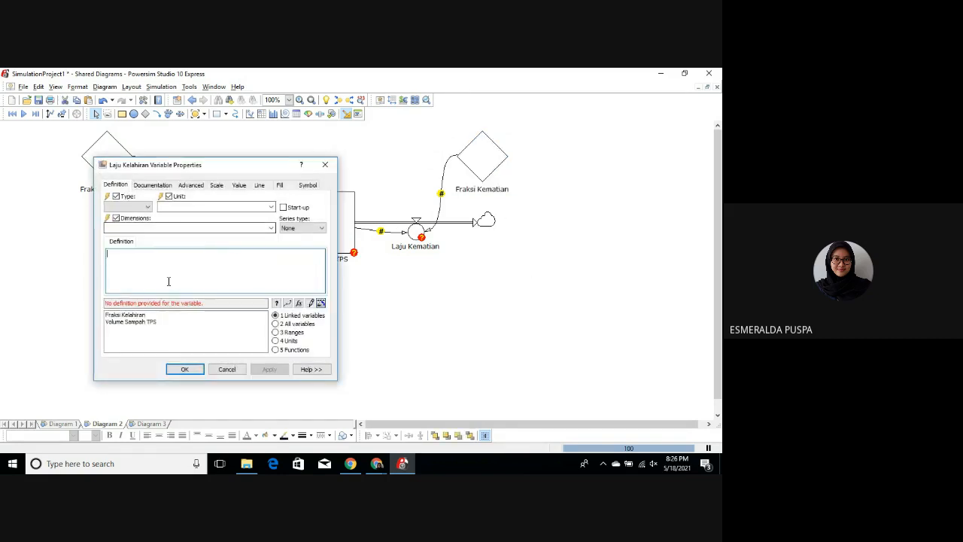
click(140, 315)
double_click(141, 316)
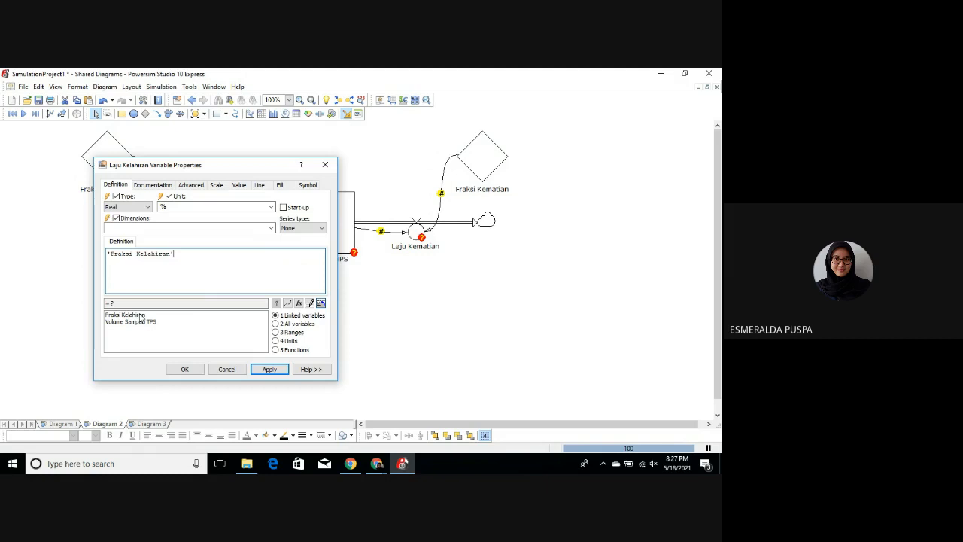
text(*)
click(131, 323)
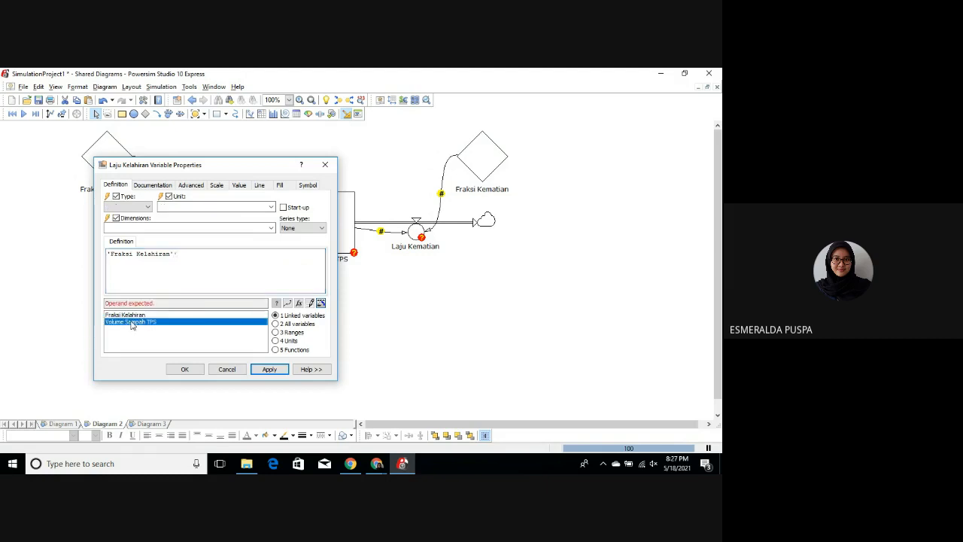
double_click(130, 322)
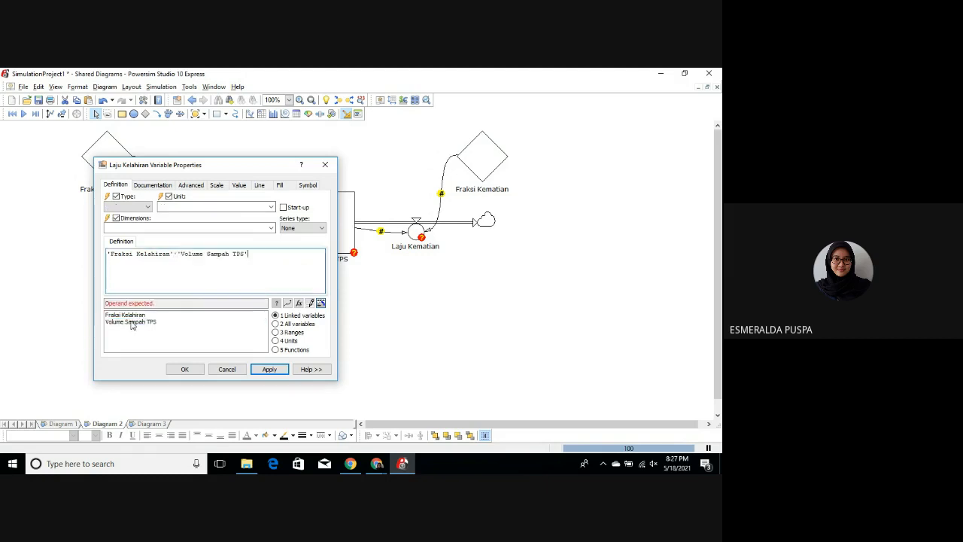
Step: Set the unit of Laju Kelahiran to % and accept its definition despite the not-well-defined variable
click(271, 208)
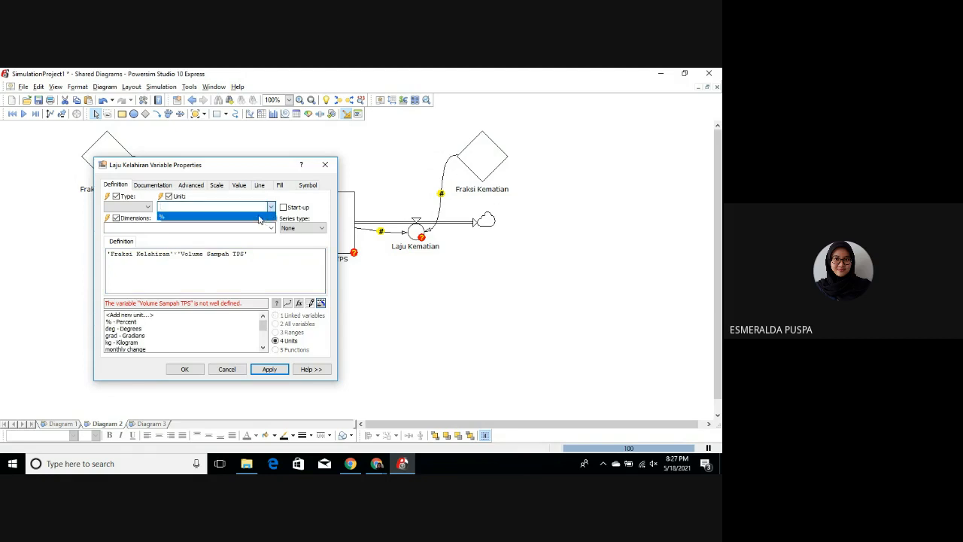
click(259, 219)
click(267, 369)
click(194, 294)
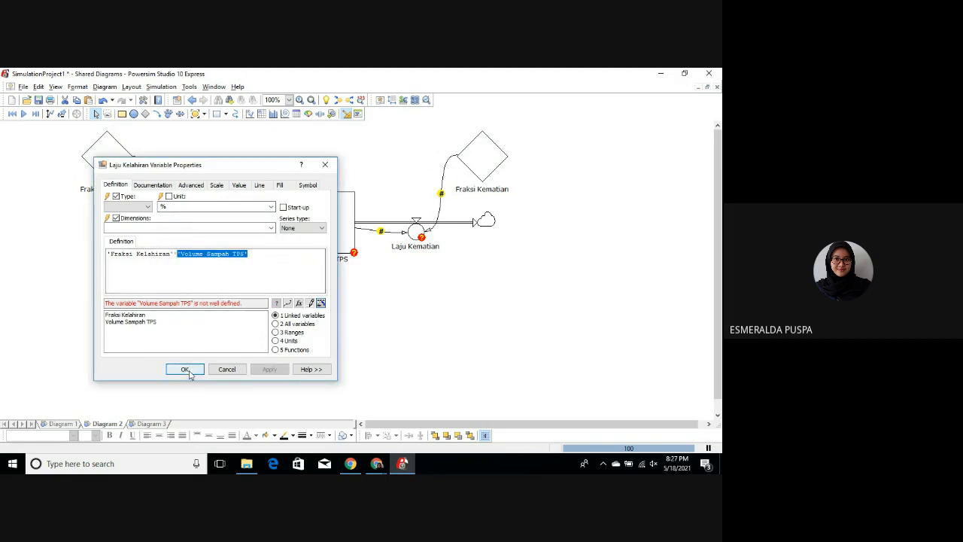
click(185, 369)
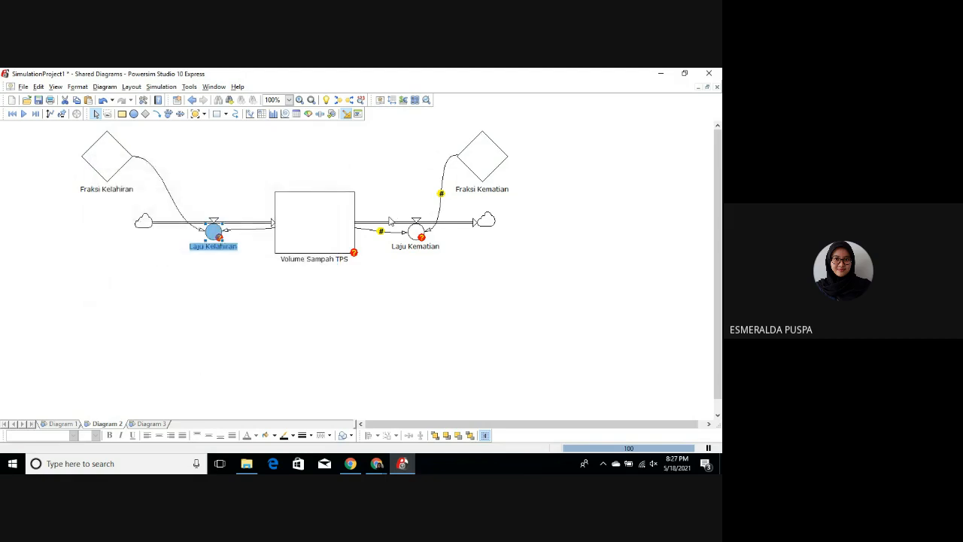
Step: Define the Laju Kematian rate as 'Fraksi Kematian'*'Volume Sampah TPS' and apply the definition
click(416, 231)
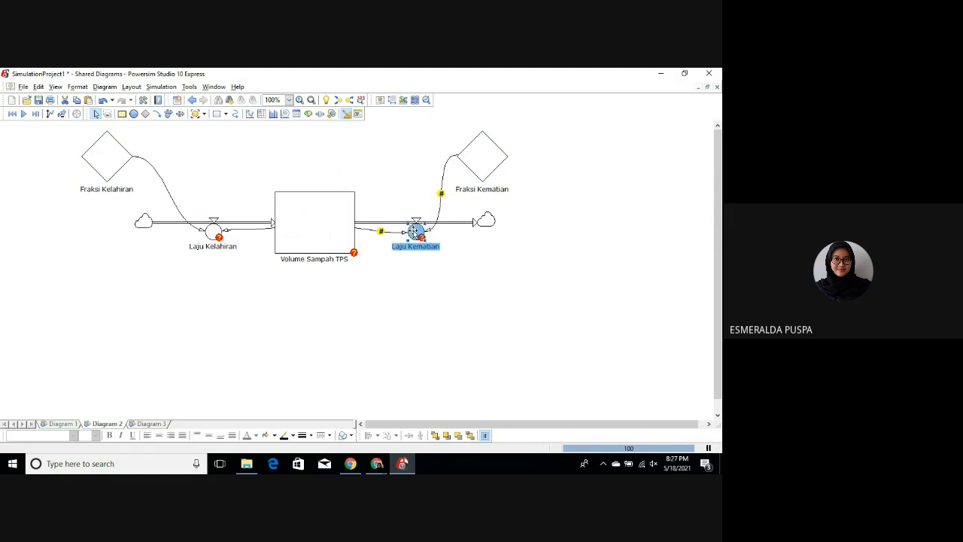
double_click(415, 231)
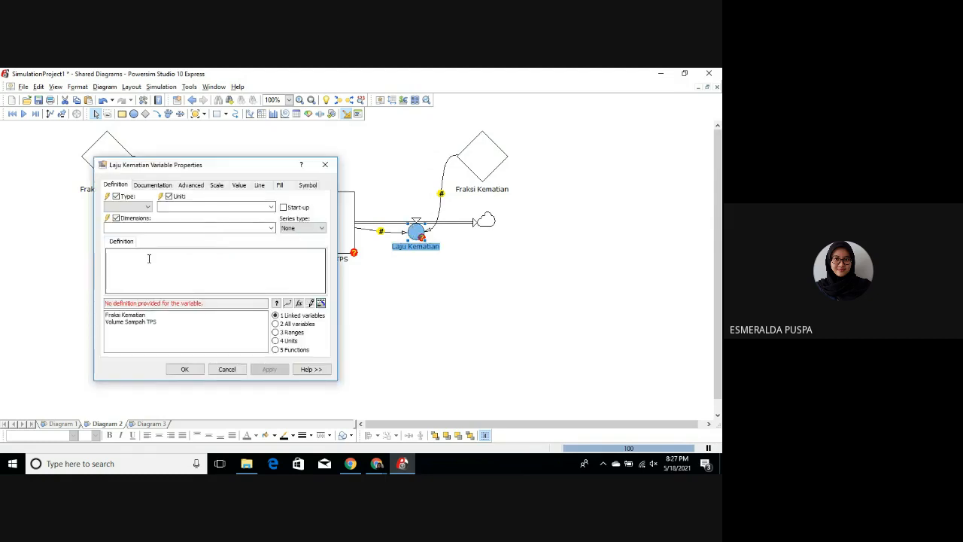
click(141, 316)
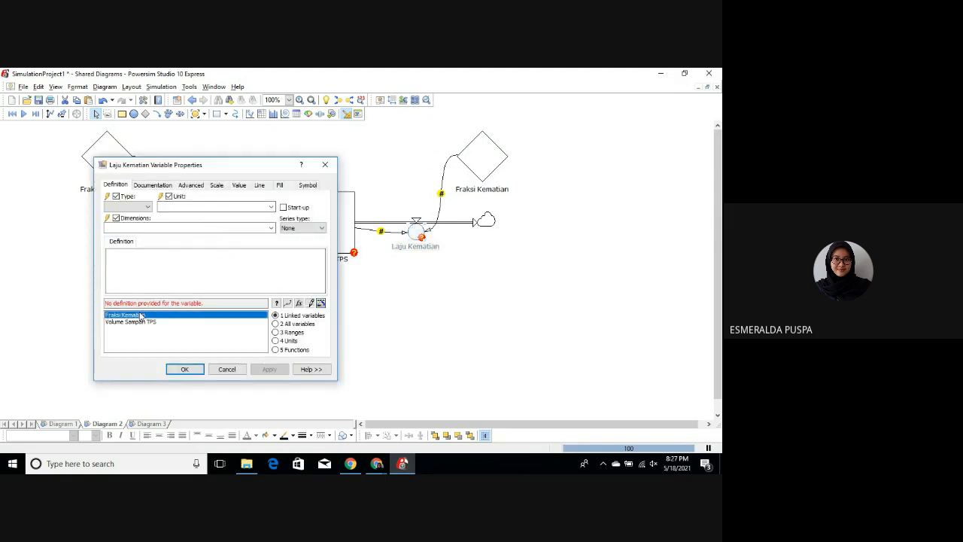
double_click(141, 315)
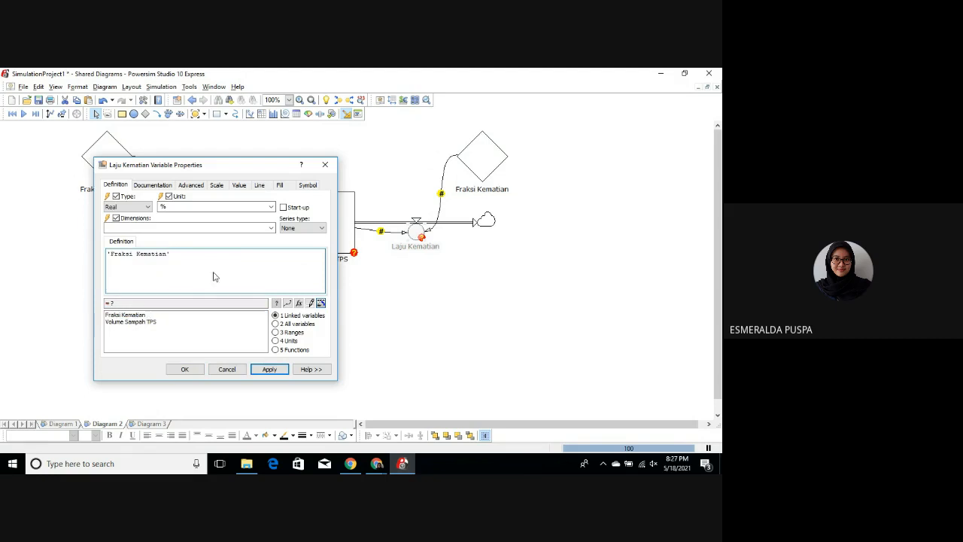
text(*)
click(134, 322)
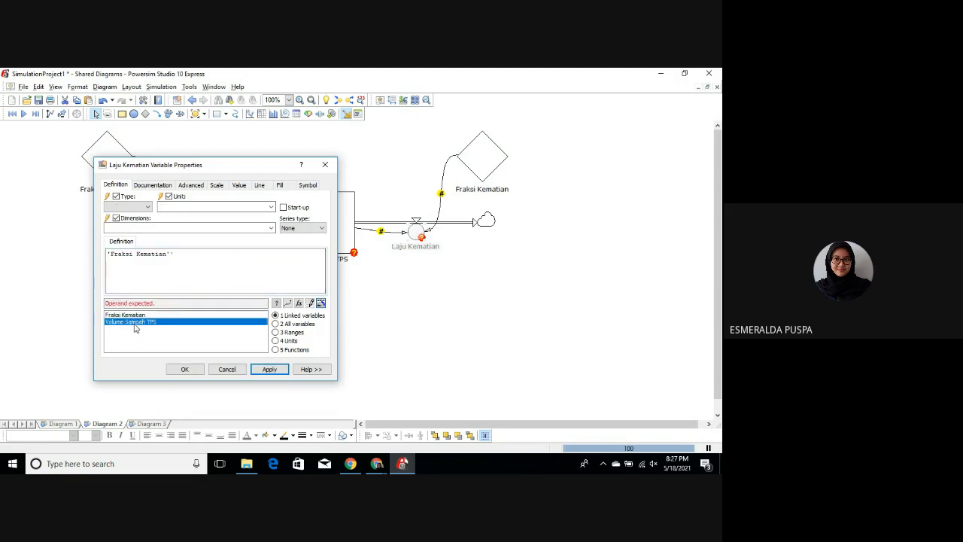
double_click(135, 322)
click(271, 368)
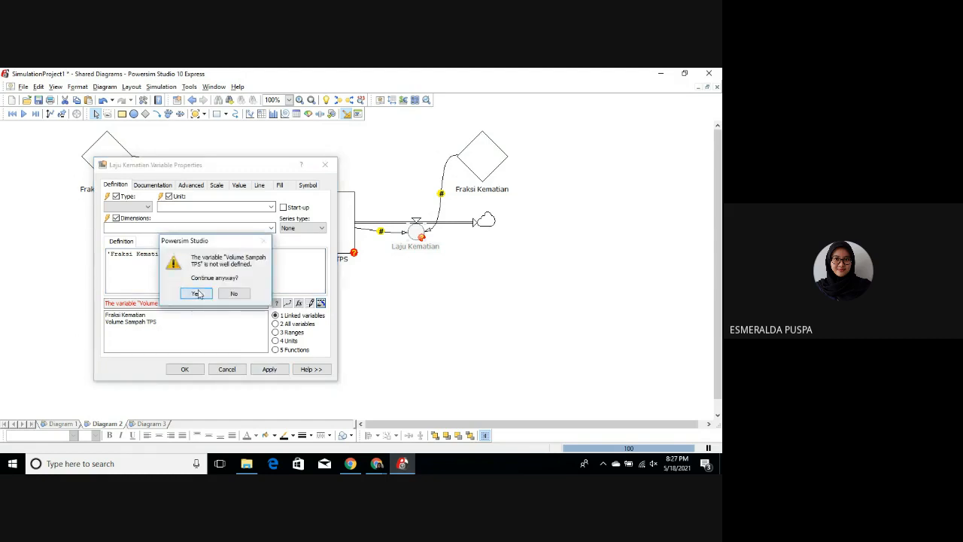
click(198, 291)
Step: Set the unit of Laju Kematian to % and accept the variable properties
click(270, 206)
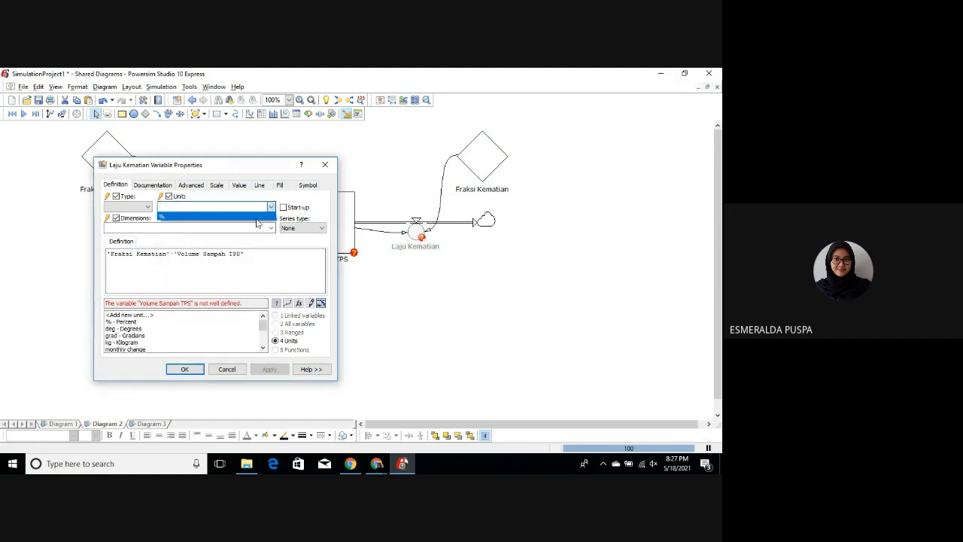
click(255, 217)
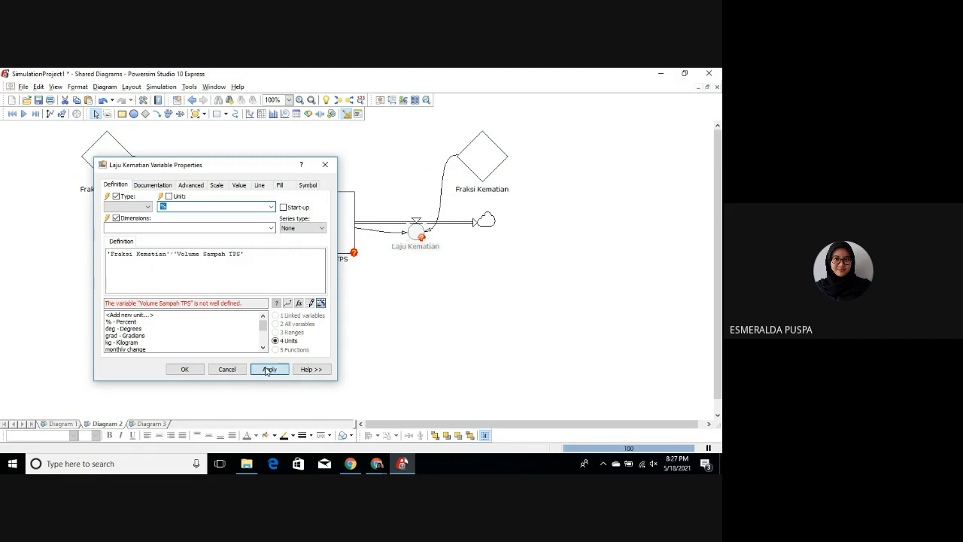
click(188, 370)
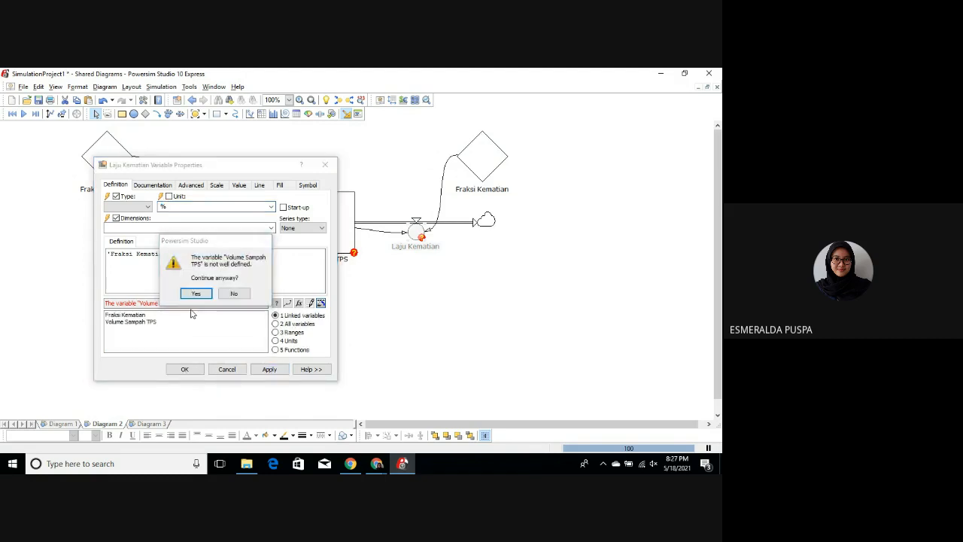
key(Return)
Step: Define the Volume Sampah TPS level with an initial value of 20 and the unit kg (Kilogram)
double_click(320, 228)
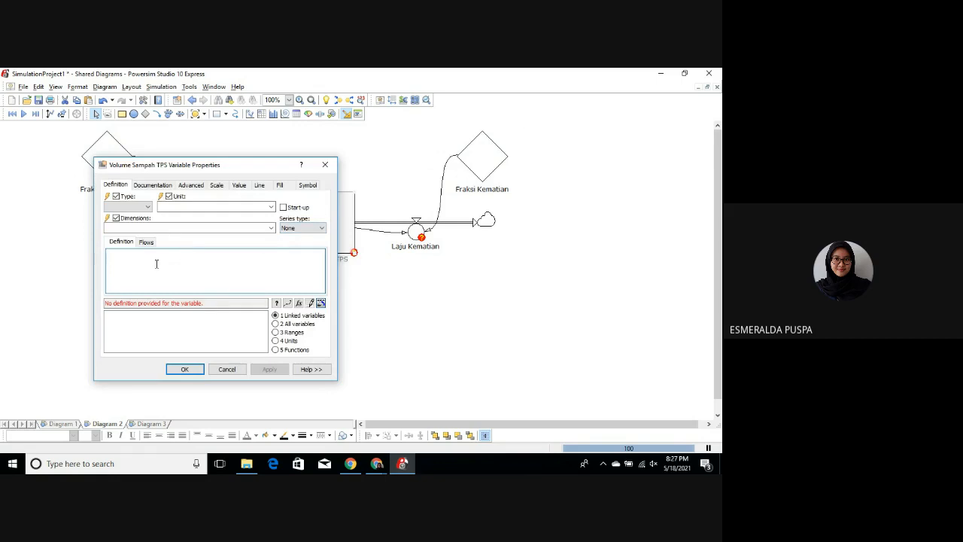
text(20)
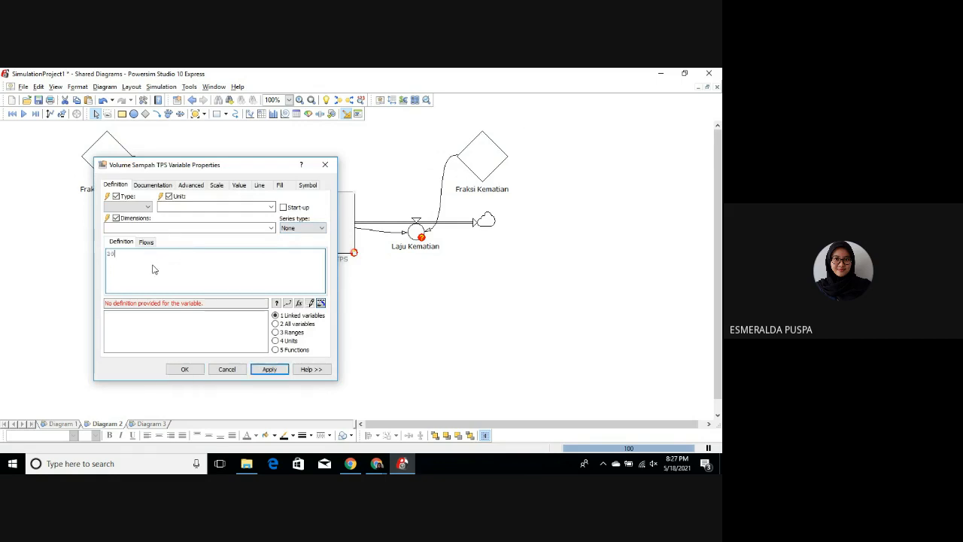
click(269, 209)
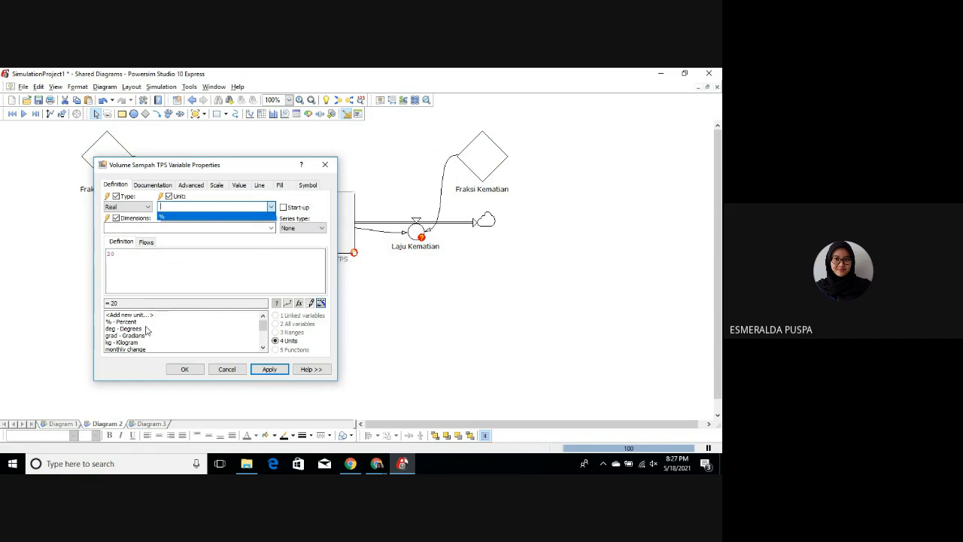
click(127, 344)
double_click(127, 344)
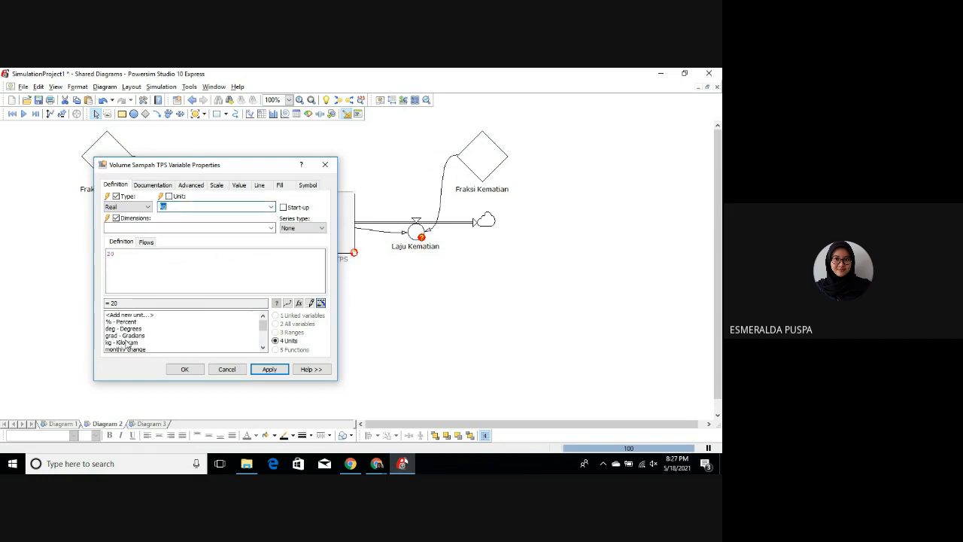
click(269, 368)
click(183, 369)
click(401, 262)
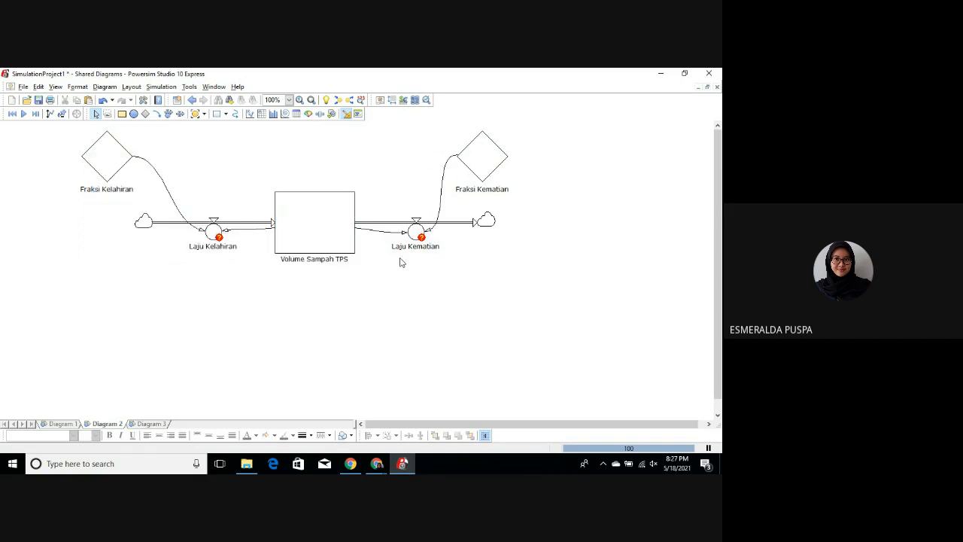
Step: Change the unit of the Laju Kelahiran rate to kg and accept its variable properties
double_click(213, 231)
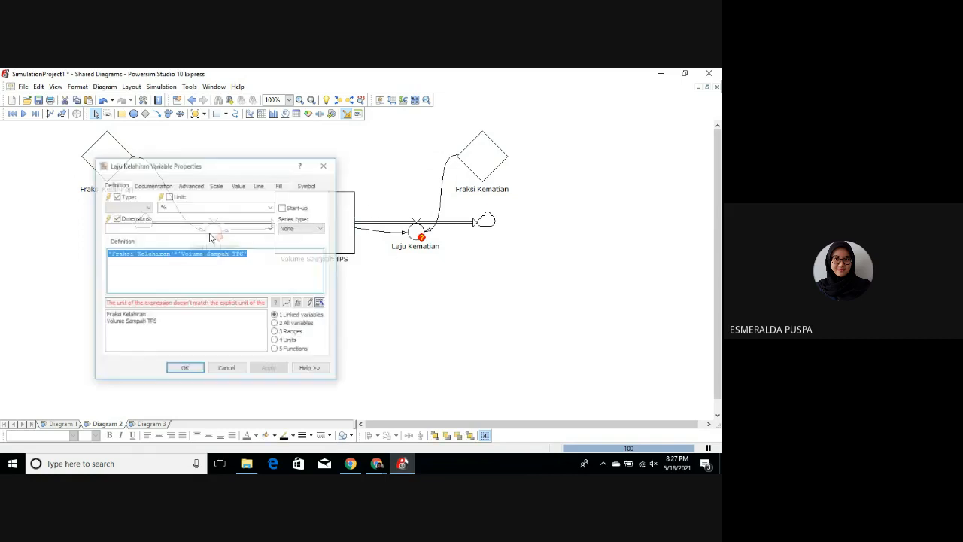
click(271, 207)
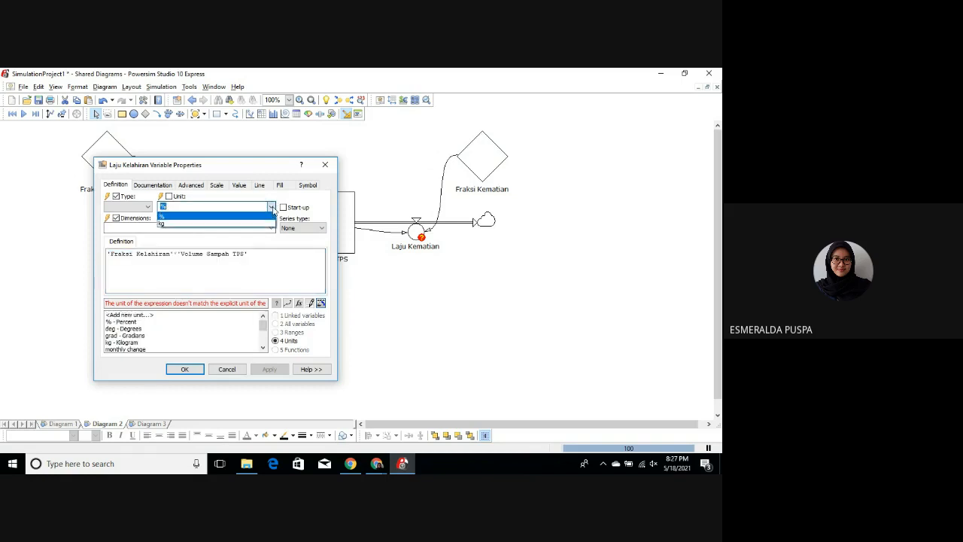
click(265, 224)
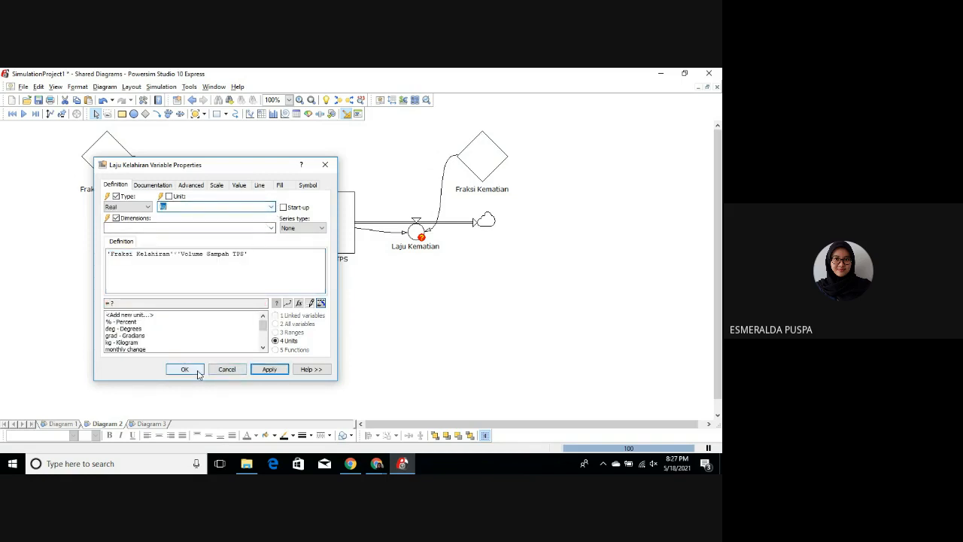
click(265, 372)
key(Return)
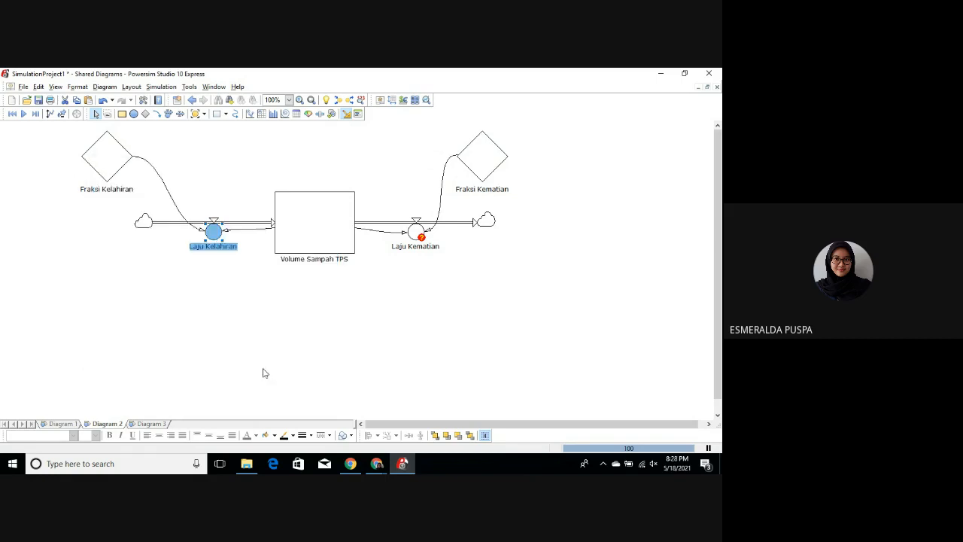
Step: Change the unit of the Laju Kematian rate to kg, accept its variable properties and clear the selection
click(416, 231)
double_click(416, 231)
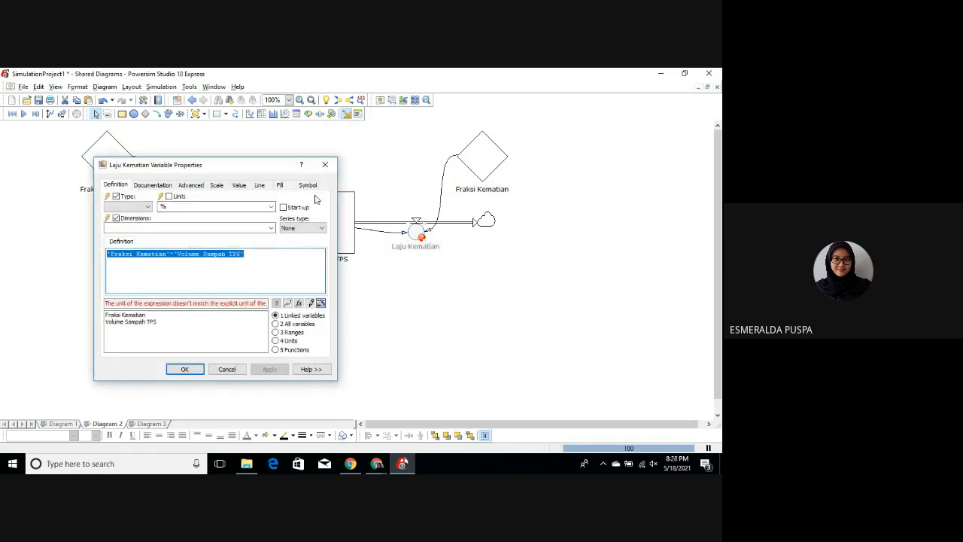
click(271, 209)
click(257, 218)
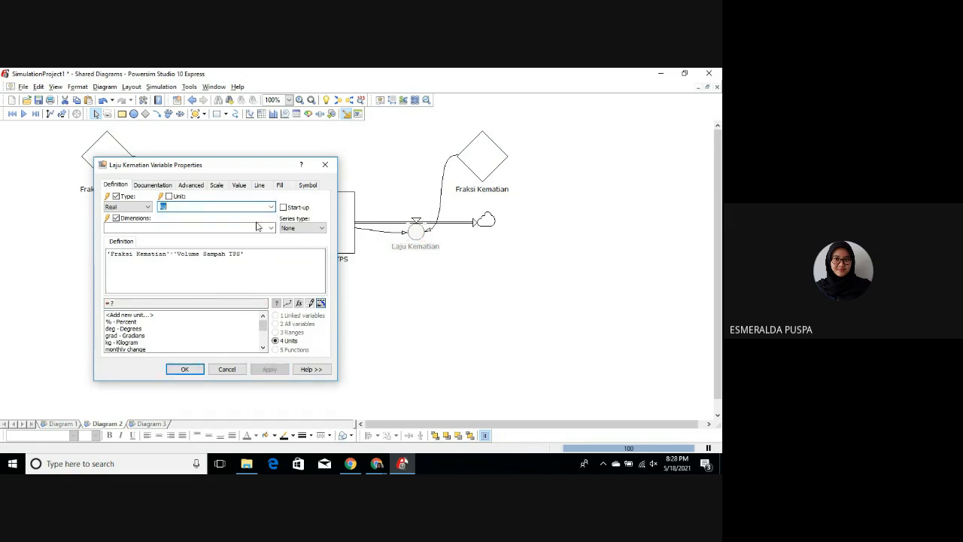
key(Return)
click(371, 282)
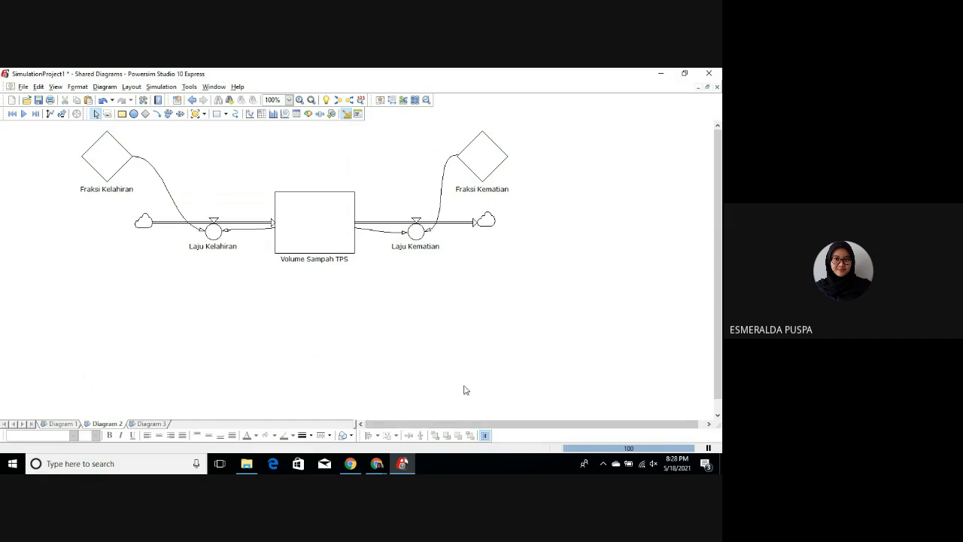
Step: Switch to the Google Meet window and ask to stop recording the meeting
click(378, 465)
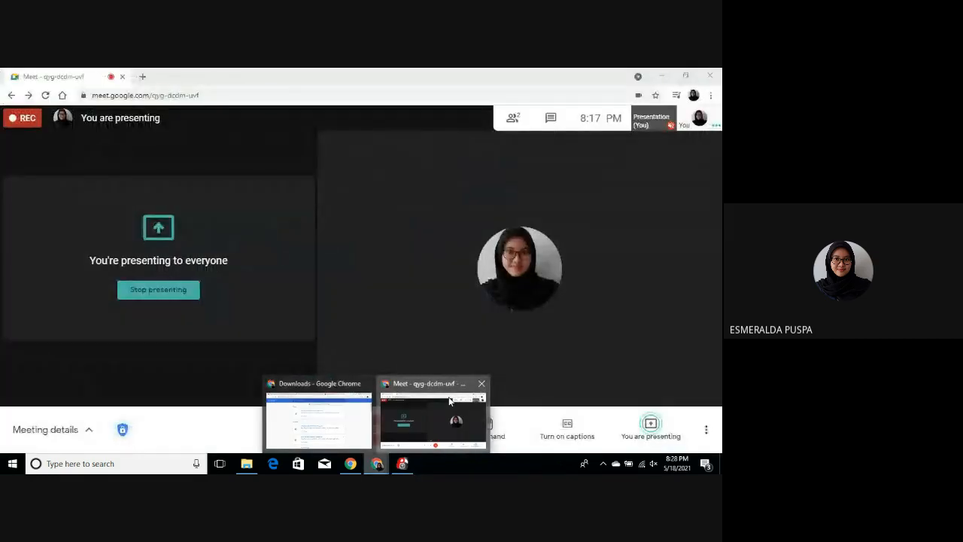
click(443, 410)
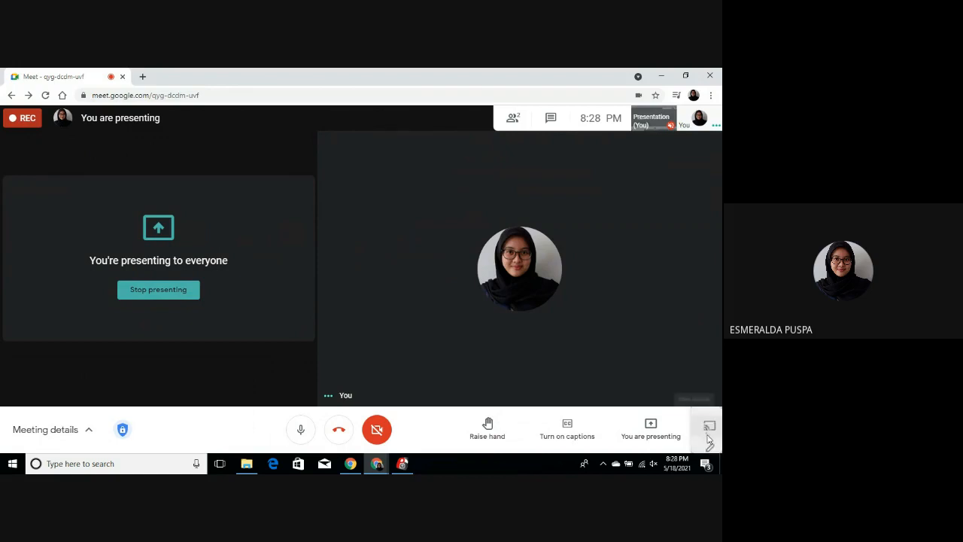
click(706, 434)
click(633, 175)
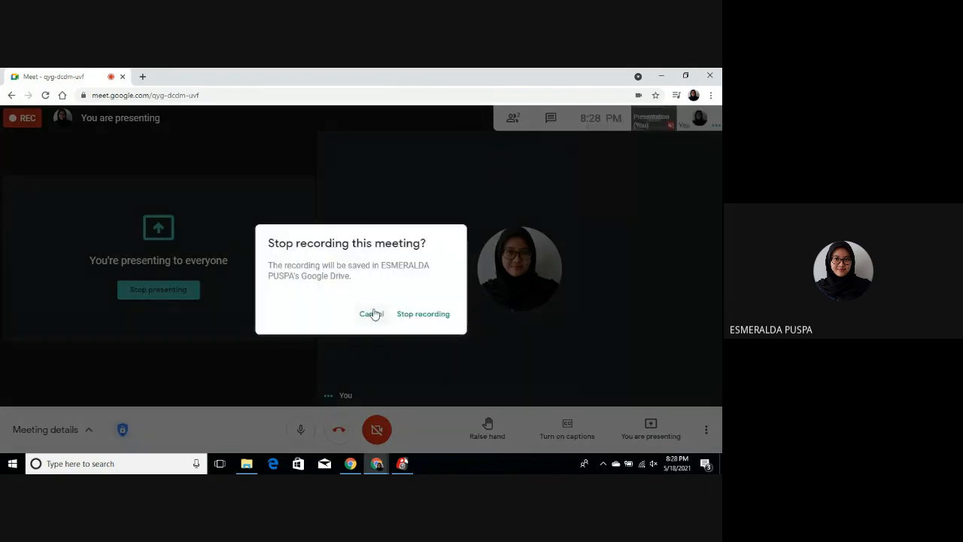